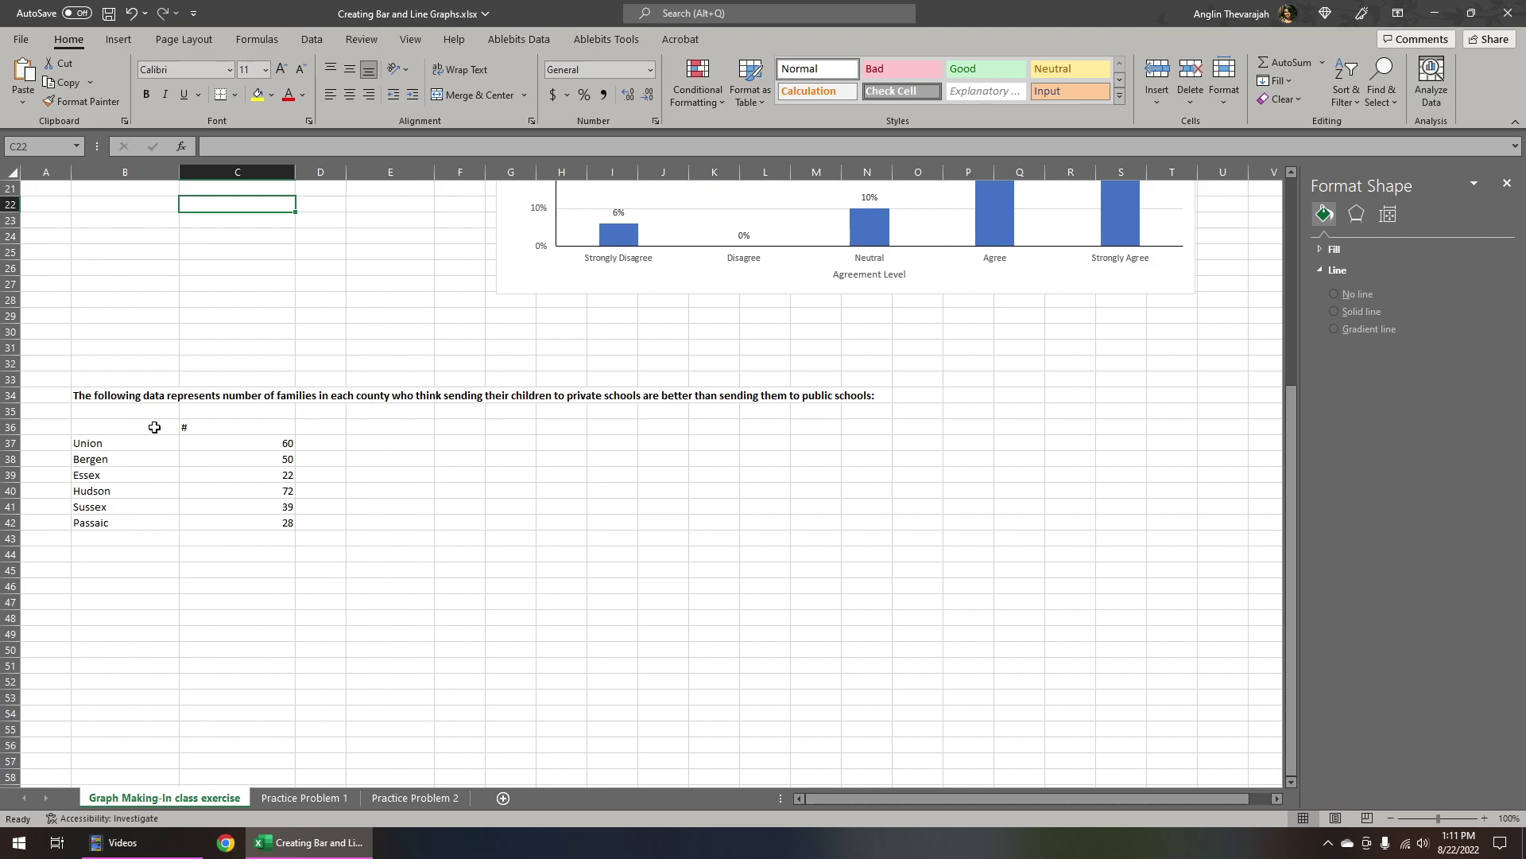
Step: Insert a 2-D line chart with markers from the county data in B36:C42
drag(154, 427, 246, 519)
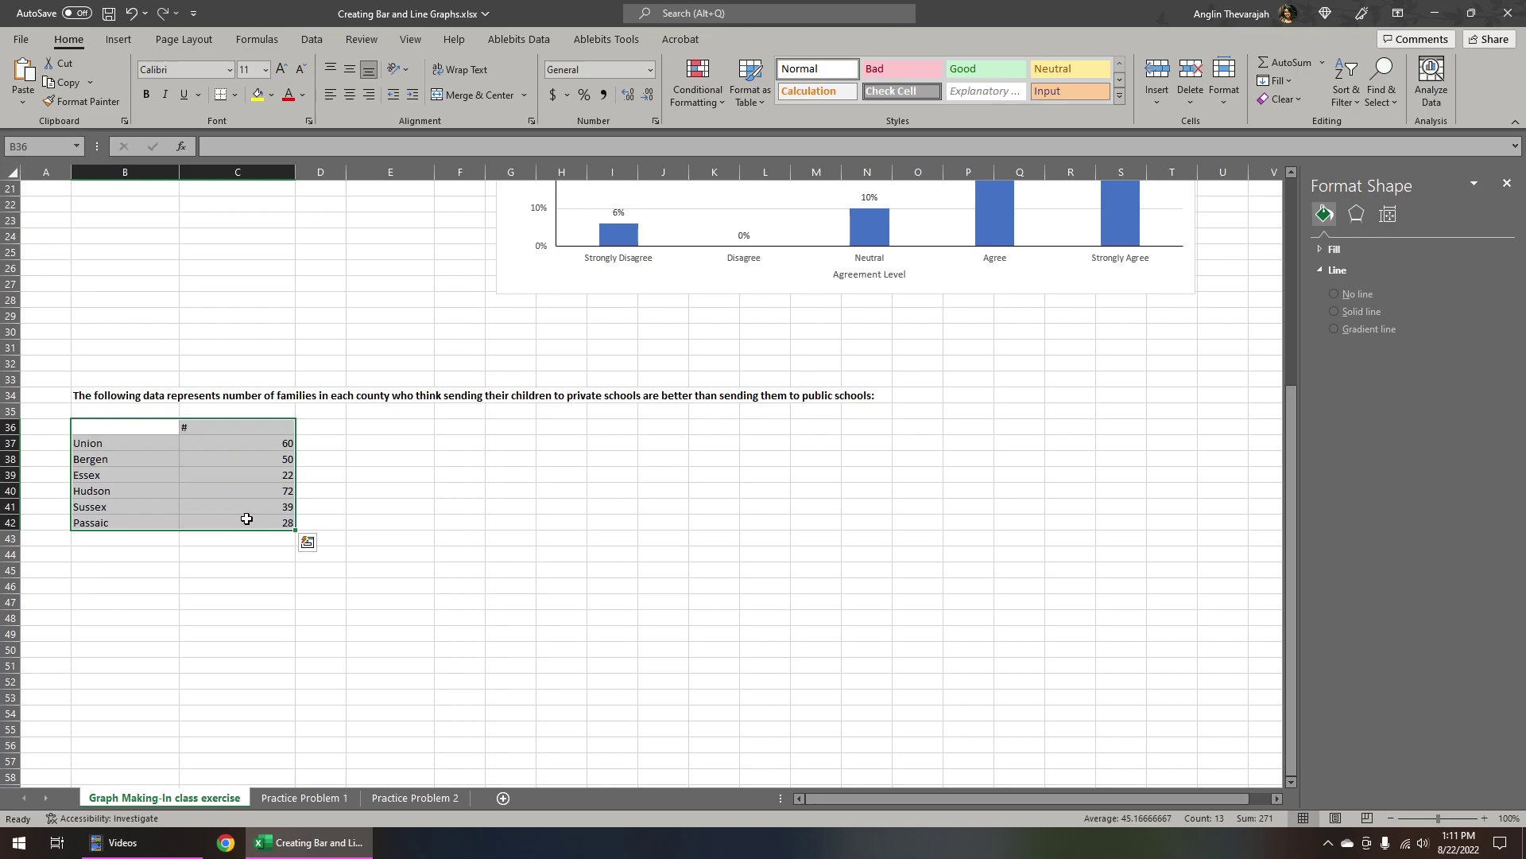
click(116, 40)
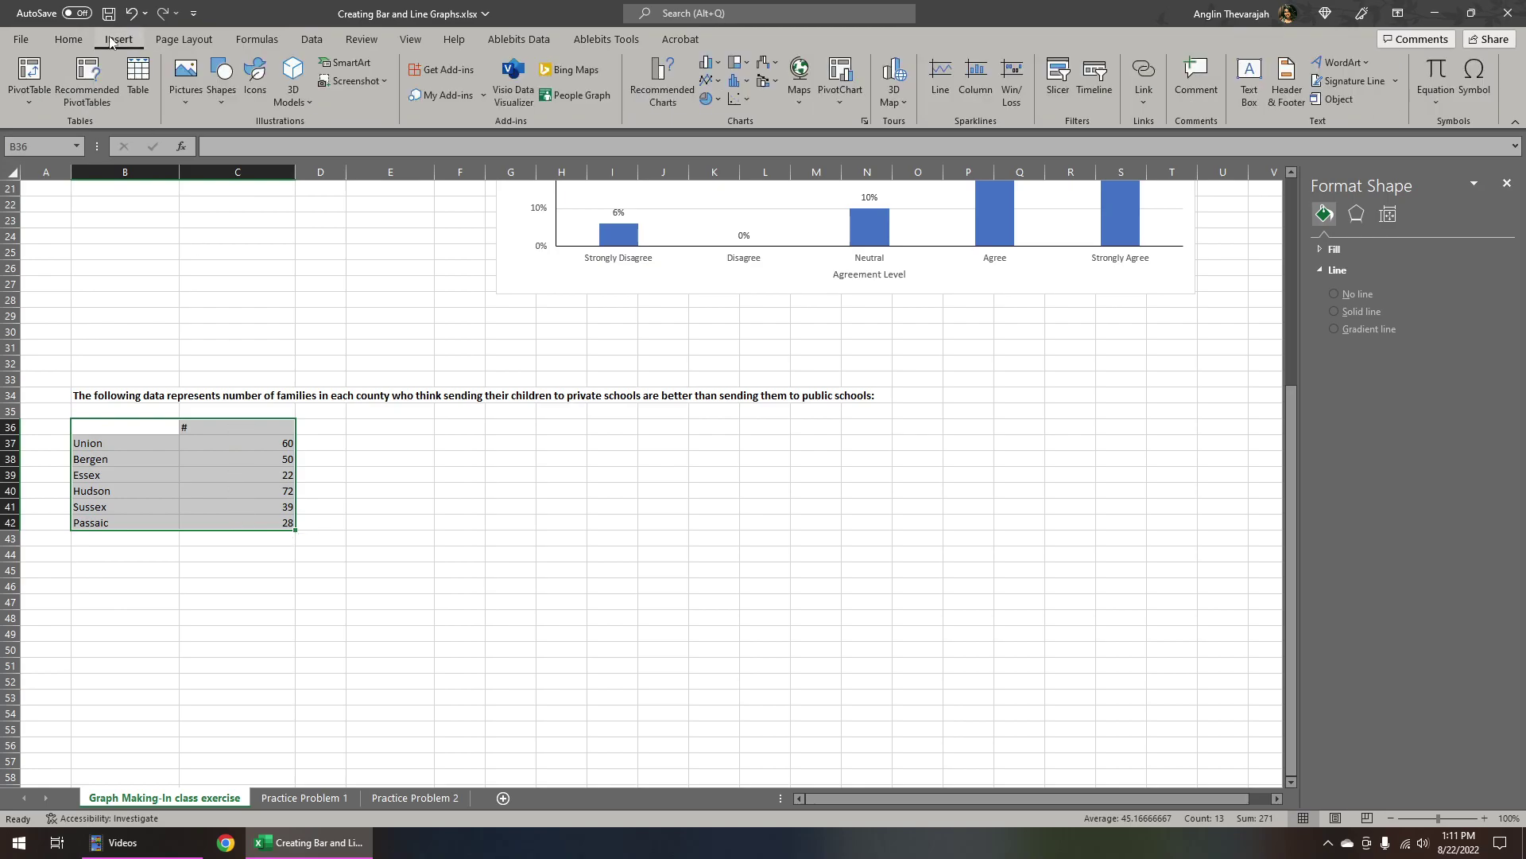
click(718, 82)
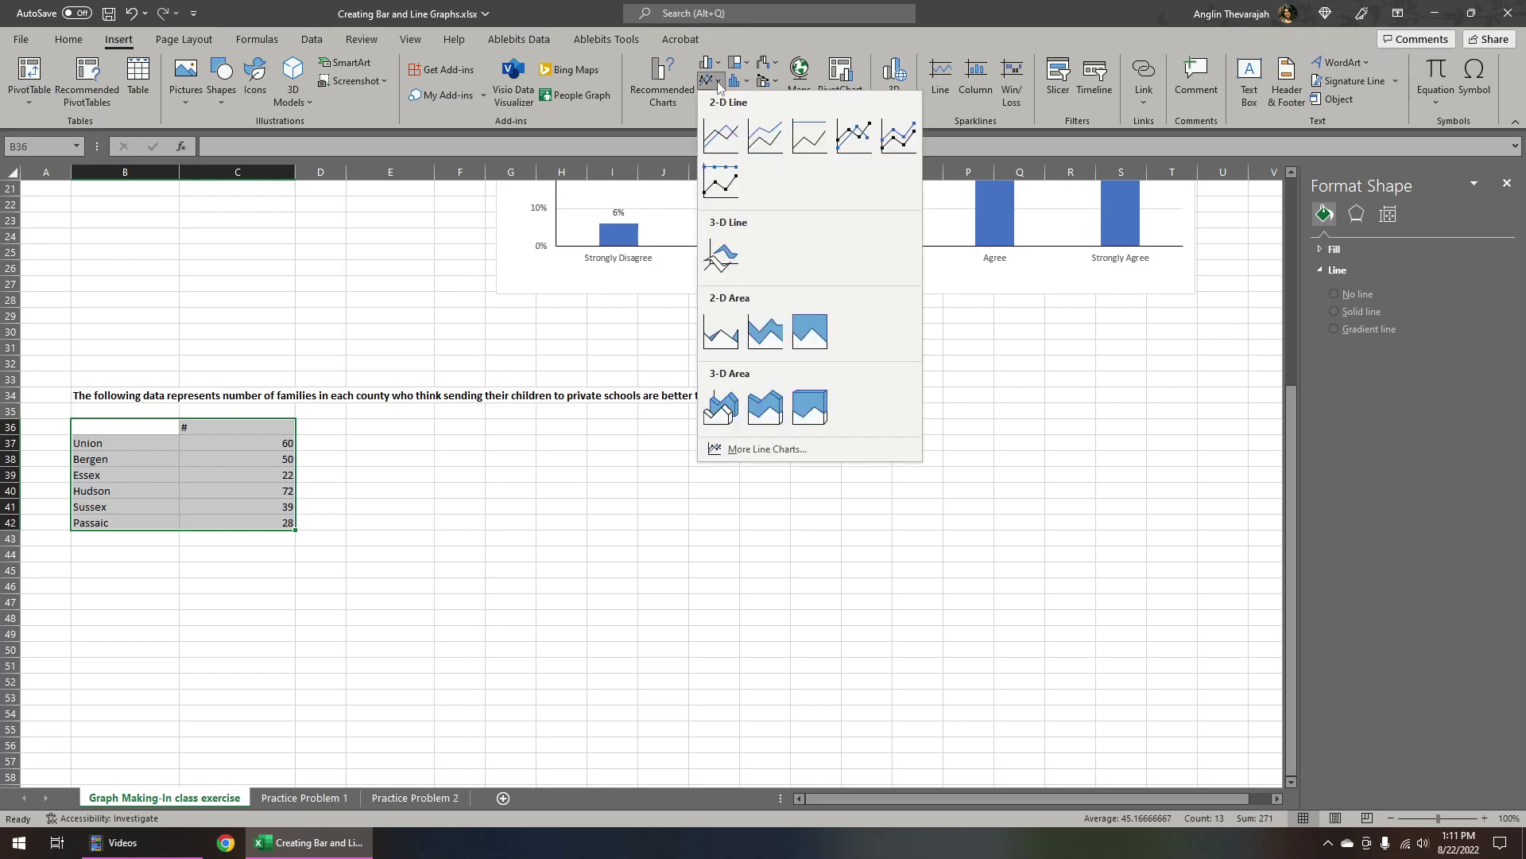
click(856, 151)
Step: Move the line chart beside the county table and enlarge it to span about columns E to Q and rows 35 to 65
drag(545, 390, 443, 428)
scroll(446, 425, down, 3)
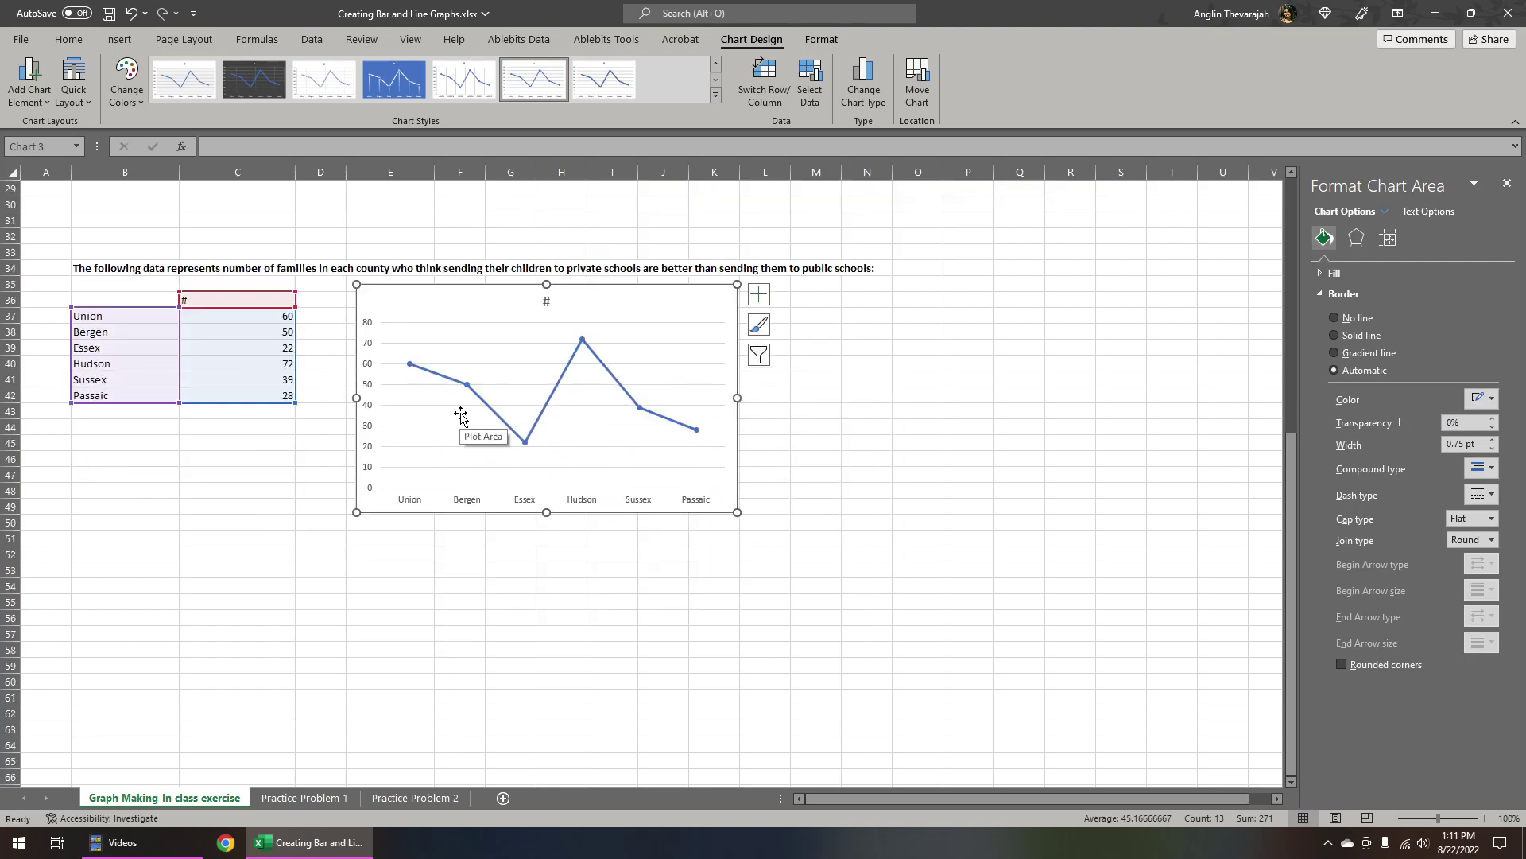
scroll(461, 415, down, 1)
drag(737, 448, 1022, 697)
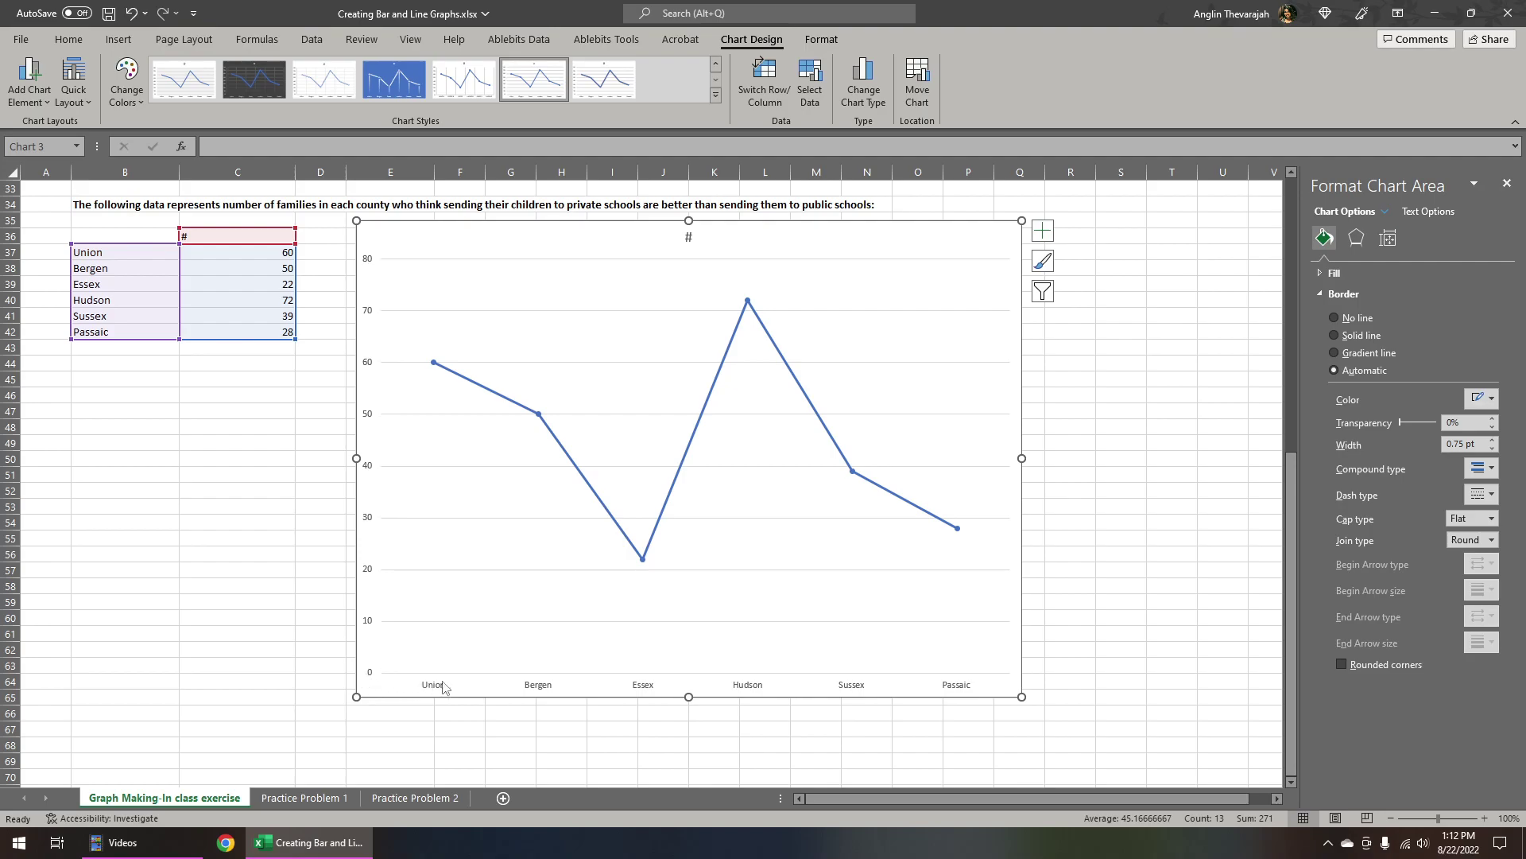
Step: Change the line chart's title to "Private Schools vs. Public Schools"
click(690, 240)
click(689, 239)
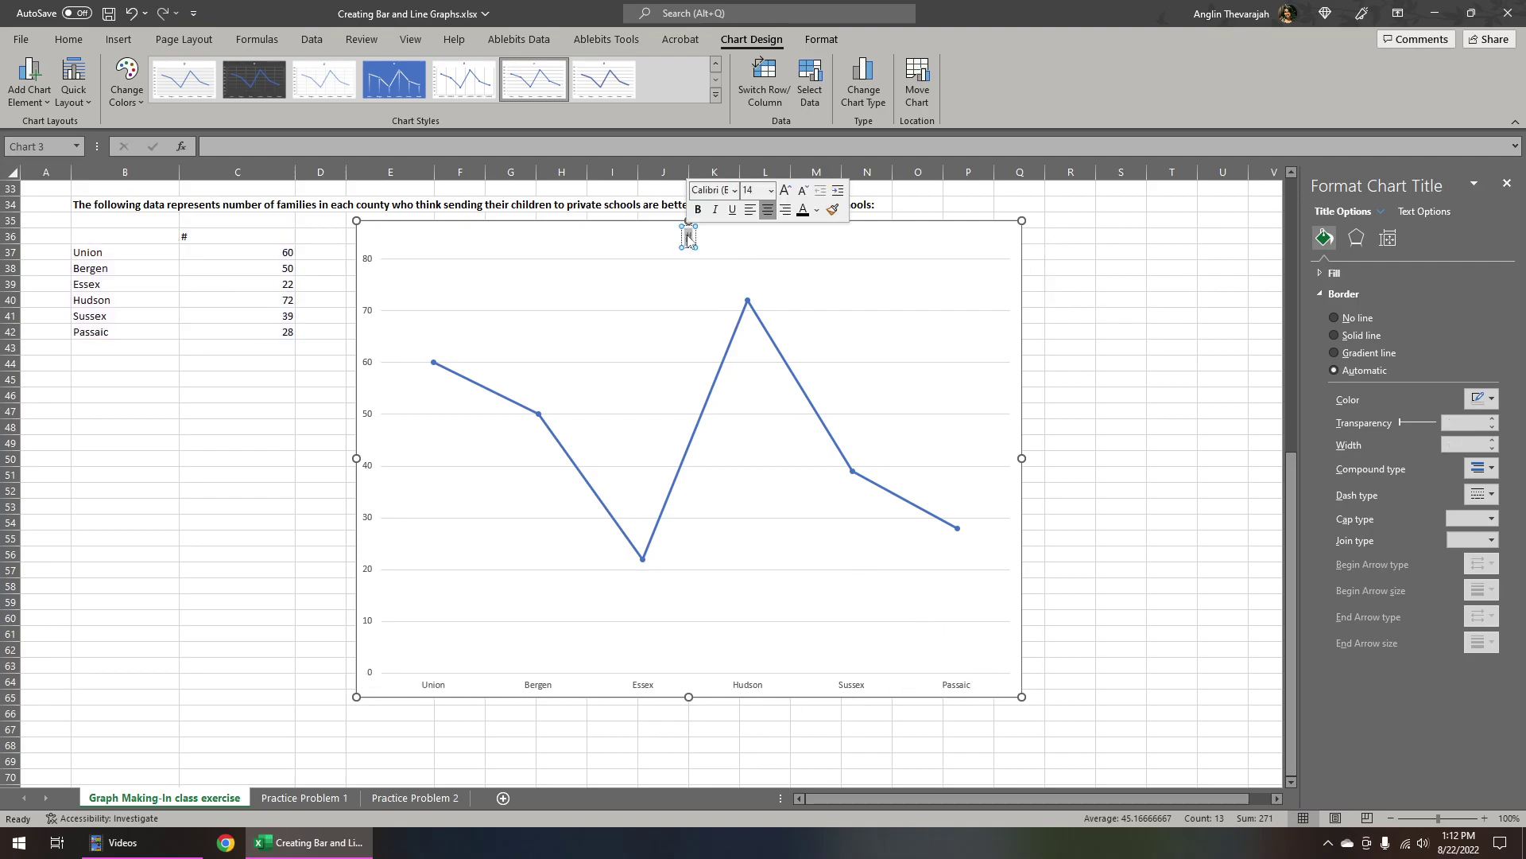
text(Privas)
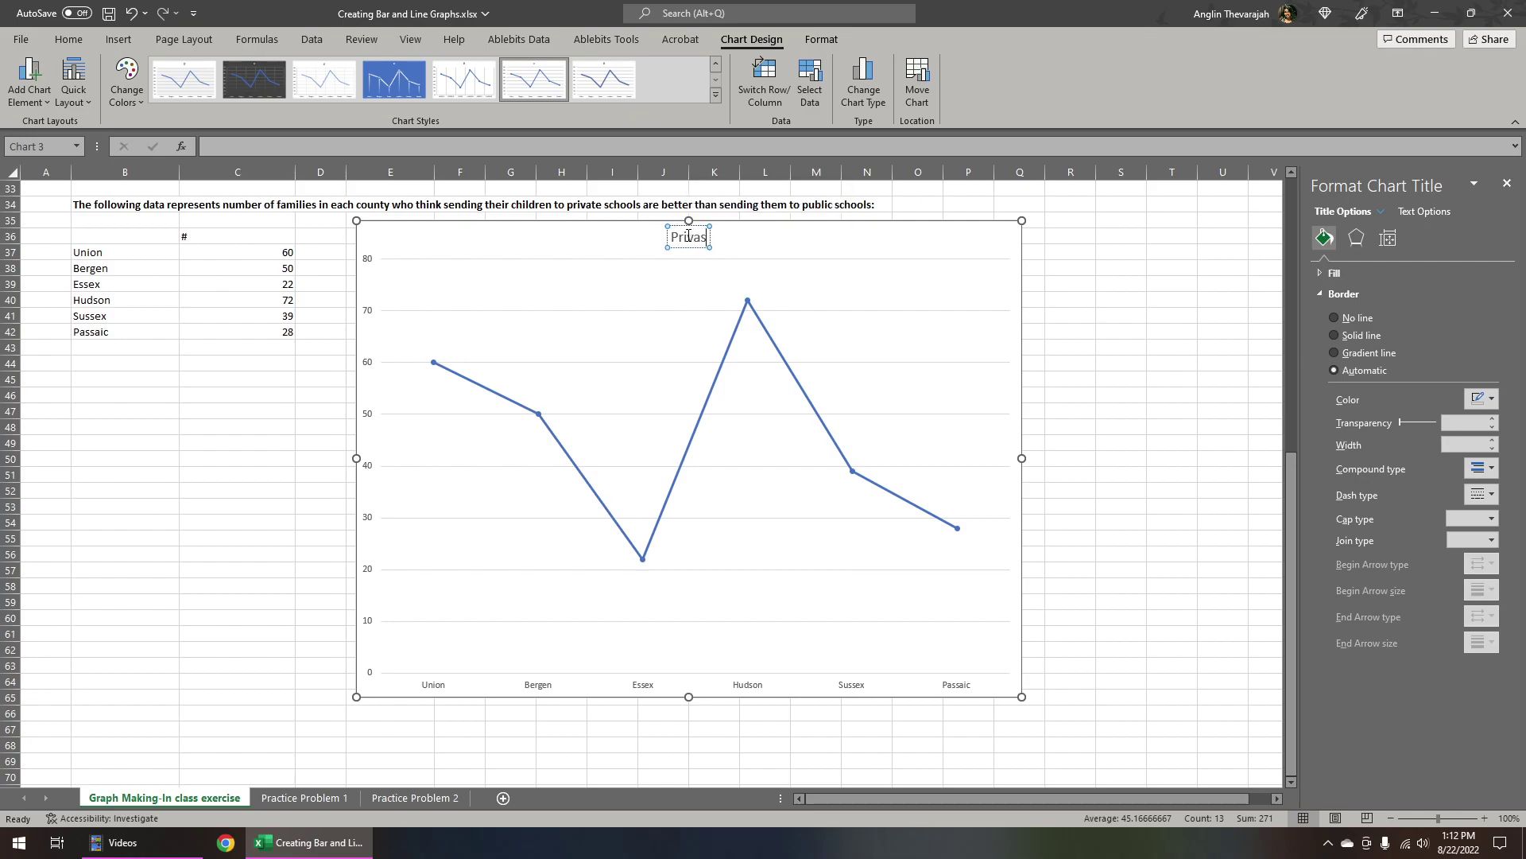
key(BackSpace)
text(te Schools vs.)
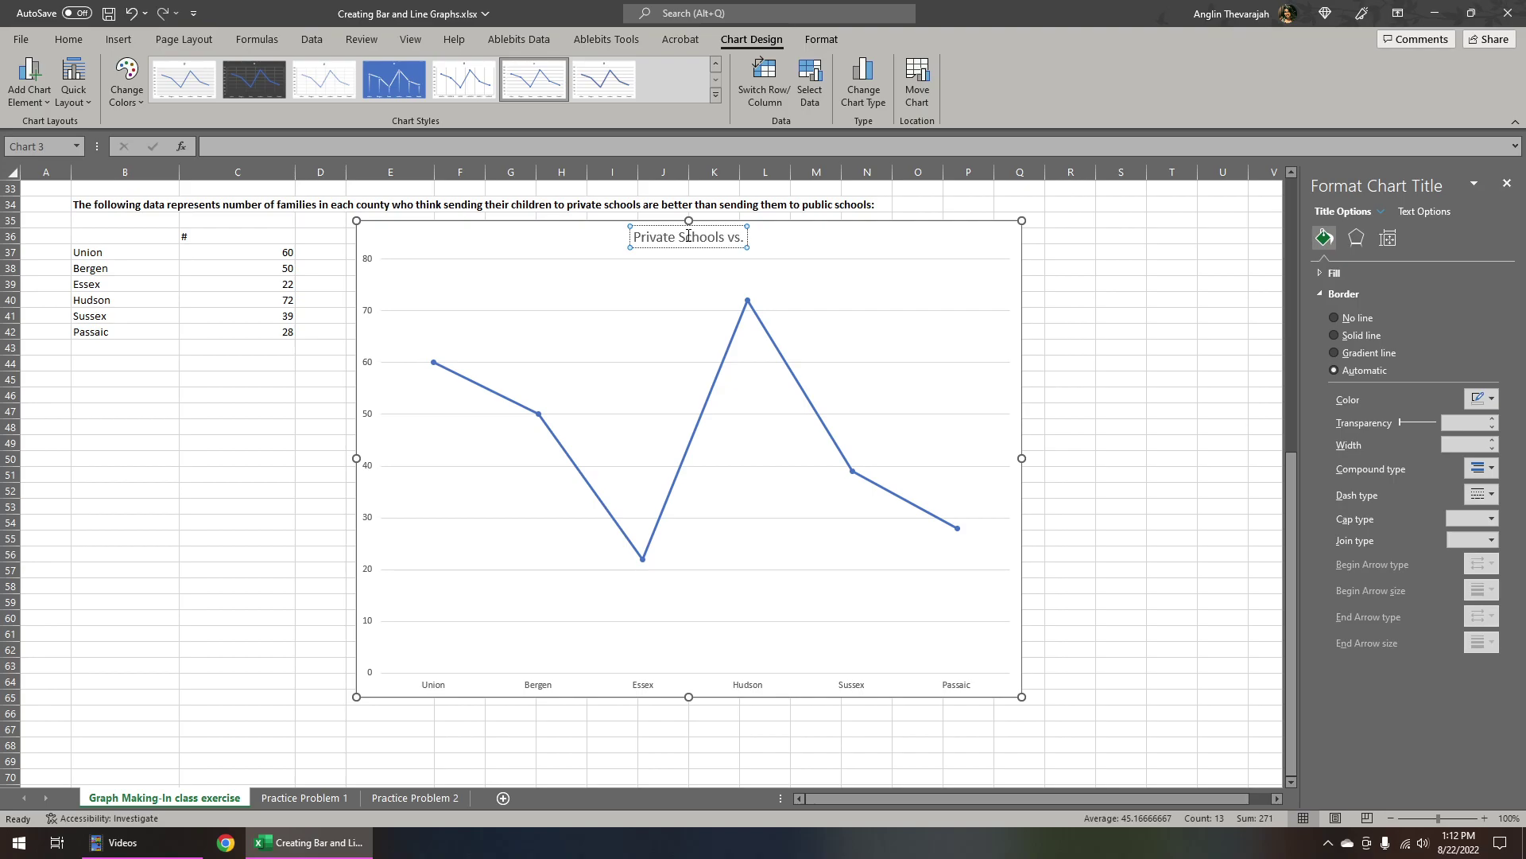
text( Public)
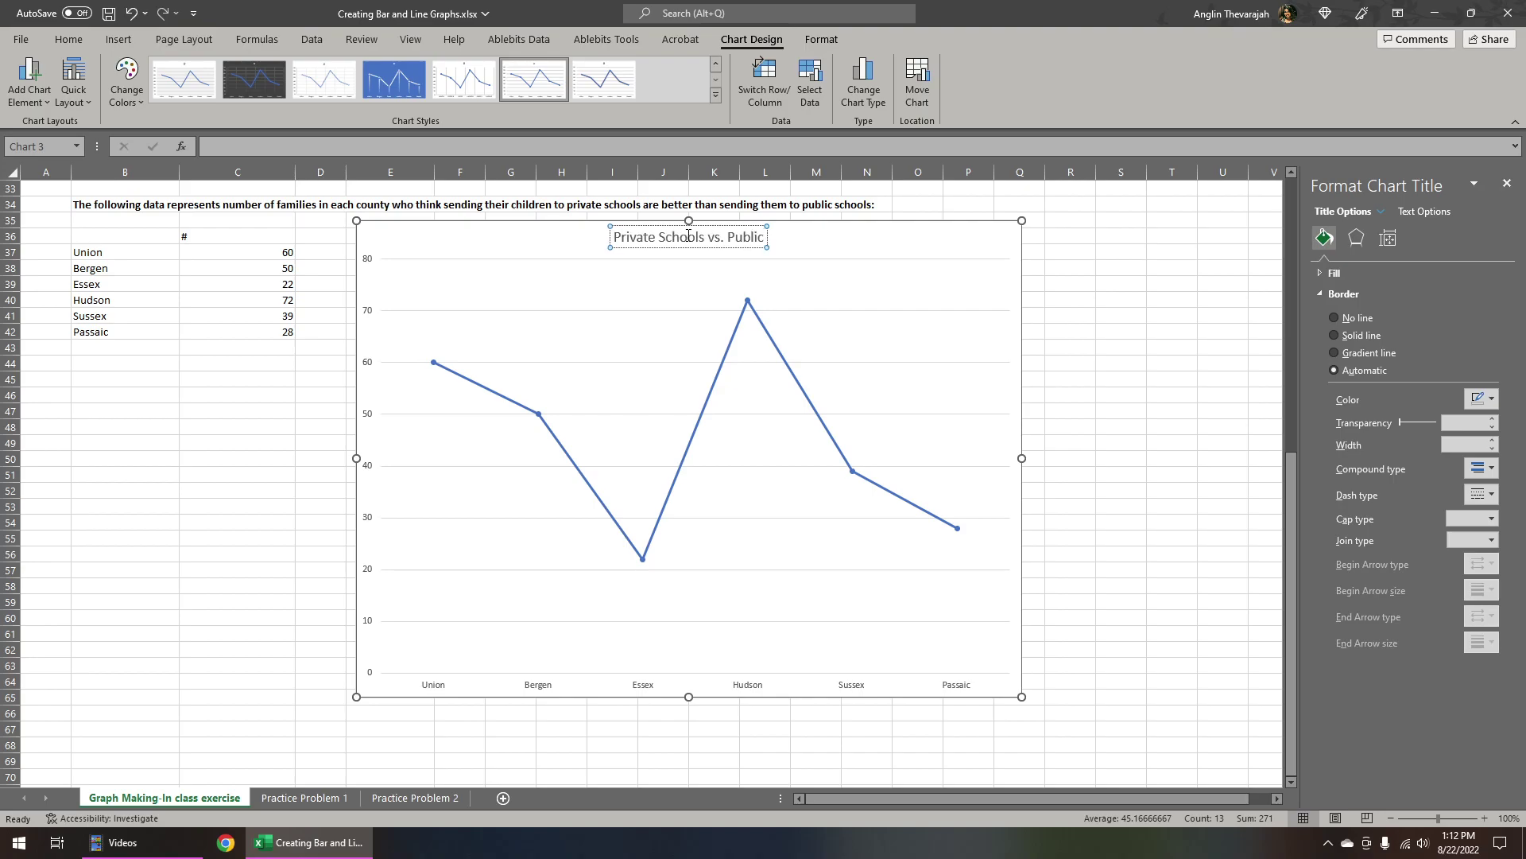
text( Schools)
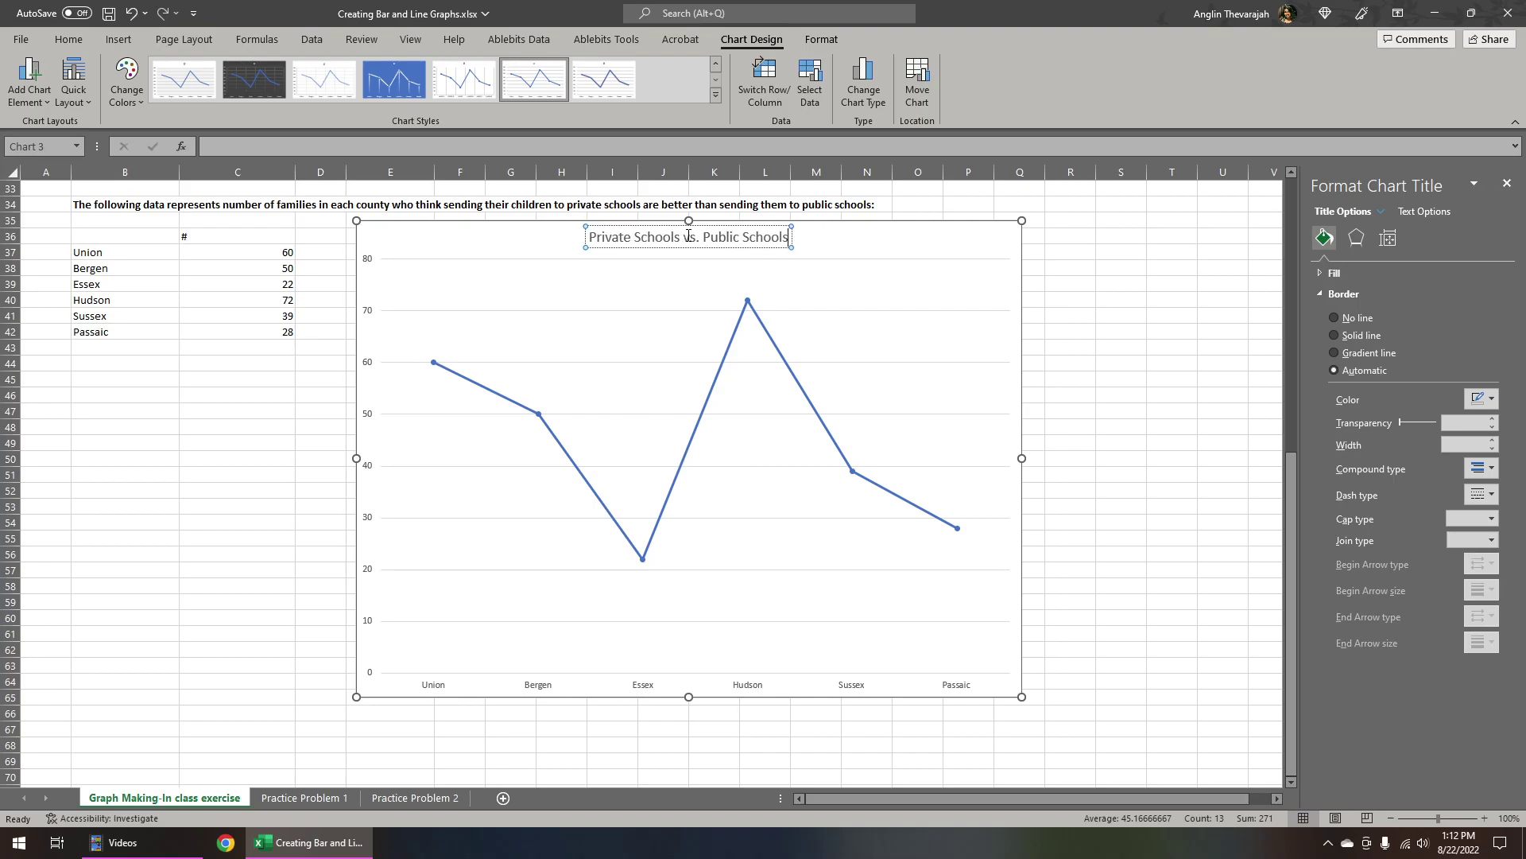
click(436, 228)
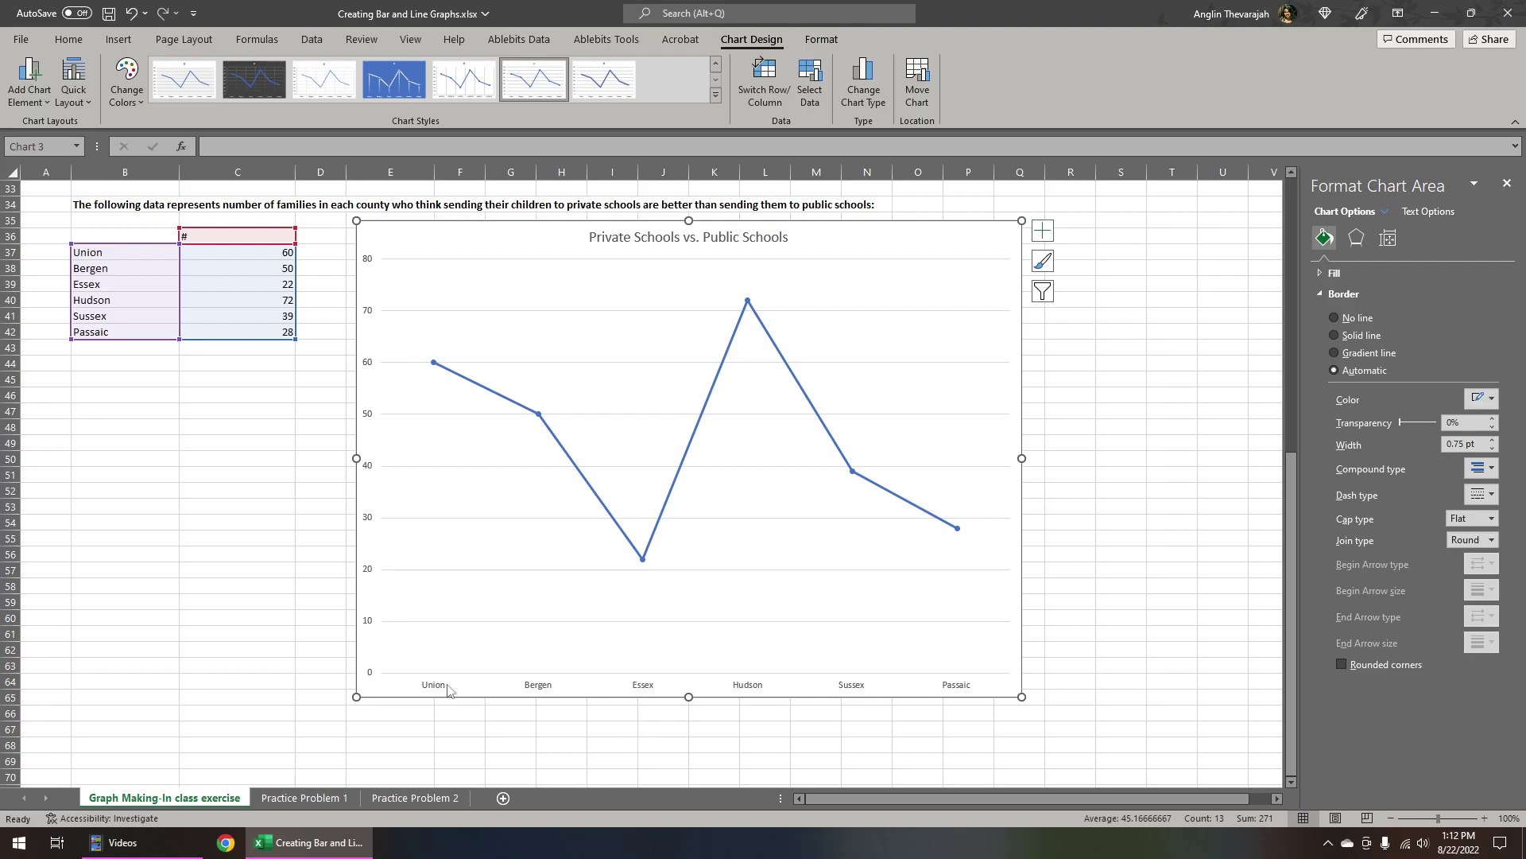
Step: Add primary horizontal and primary vertical axis titles to the line chart
click(1050, 237)
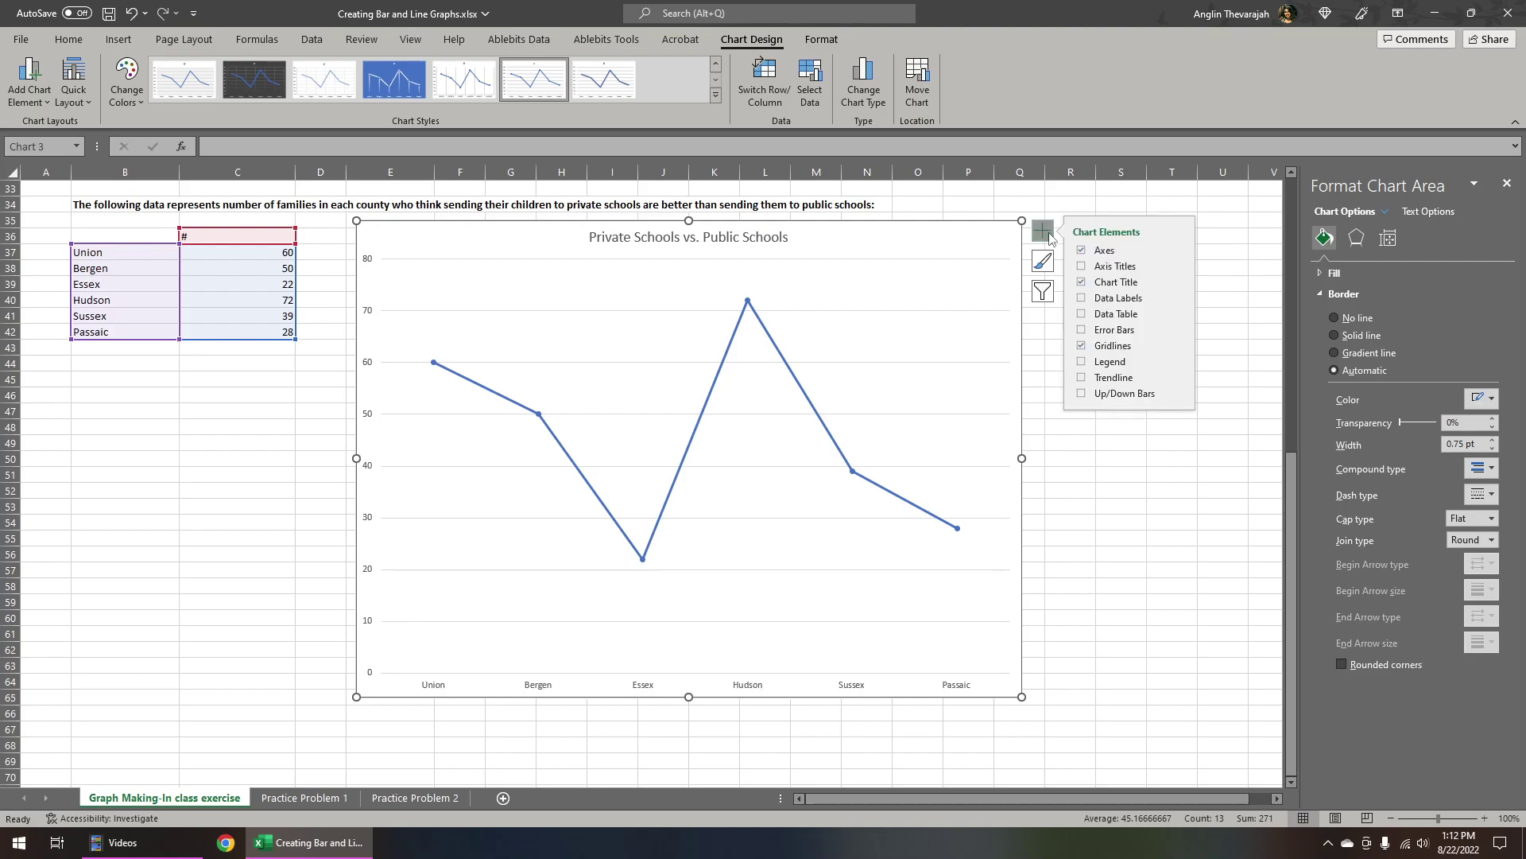
click(1178, 266)
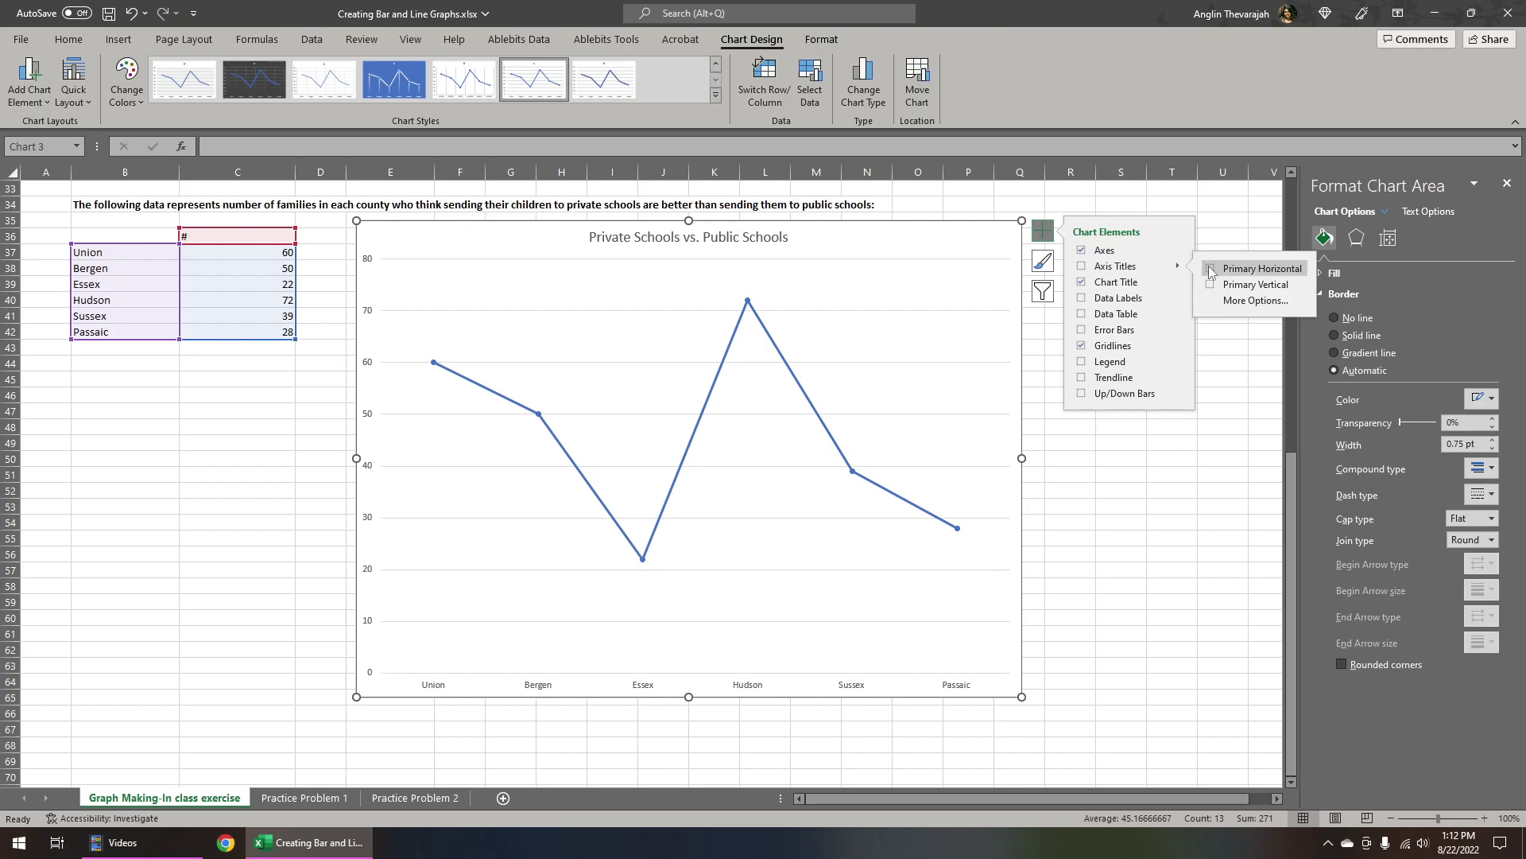
click(1211, 269)
click(1211, 287)
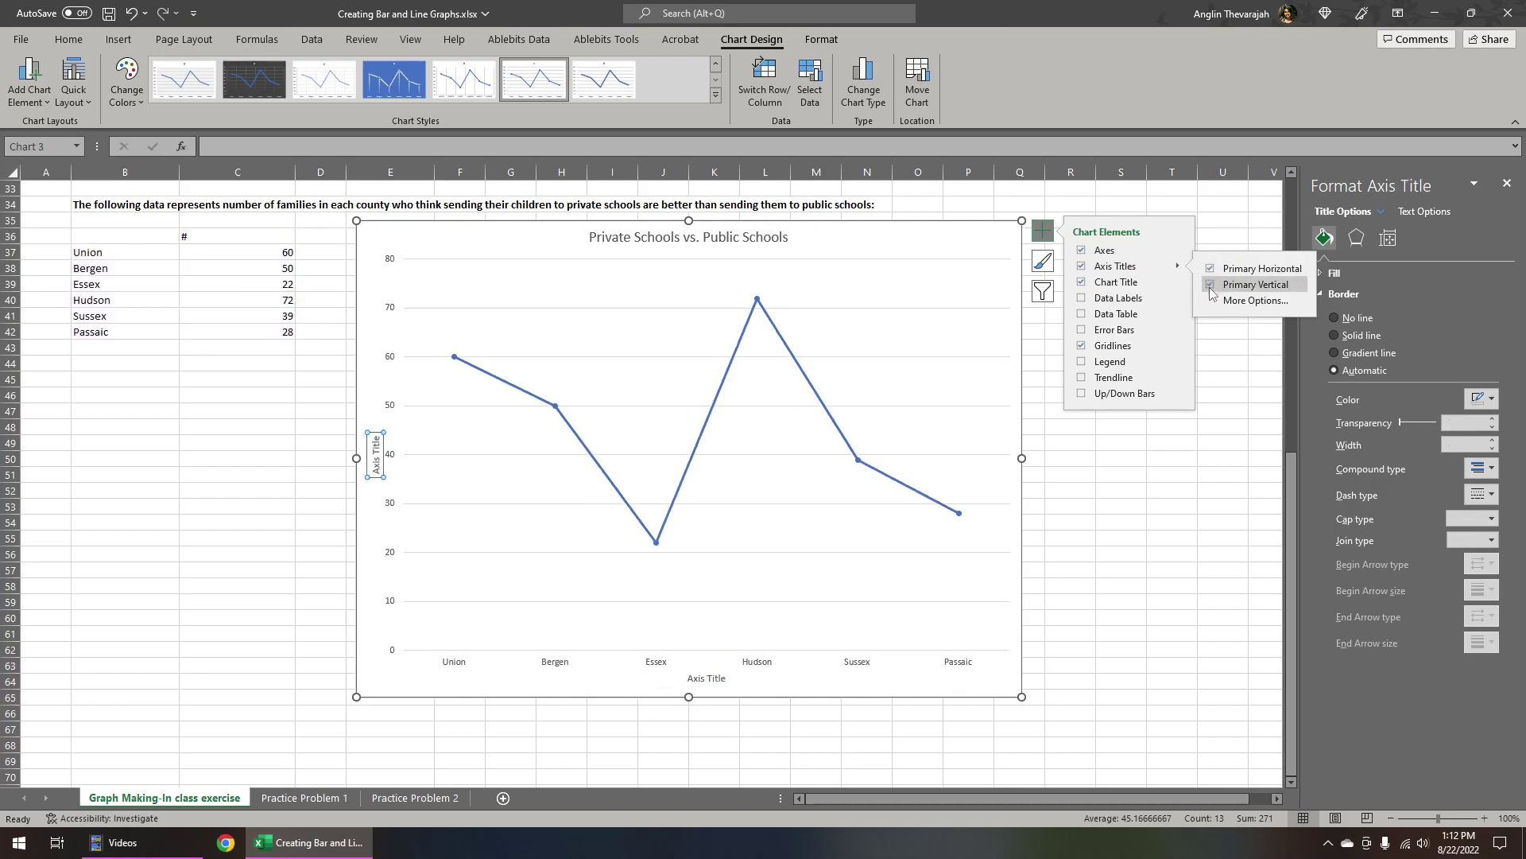
Step: Set the vertical axis title to "Number of Families"
click(376, 450)
triple_click(376, 450)
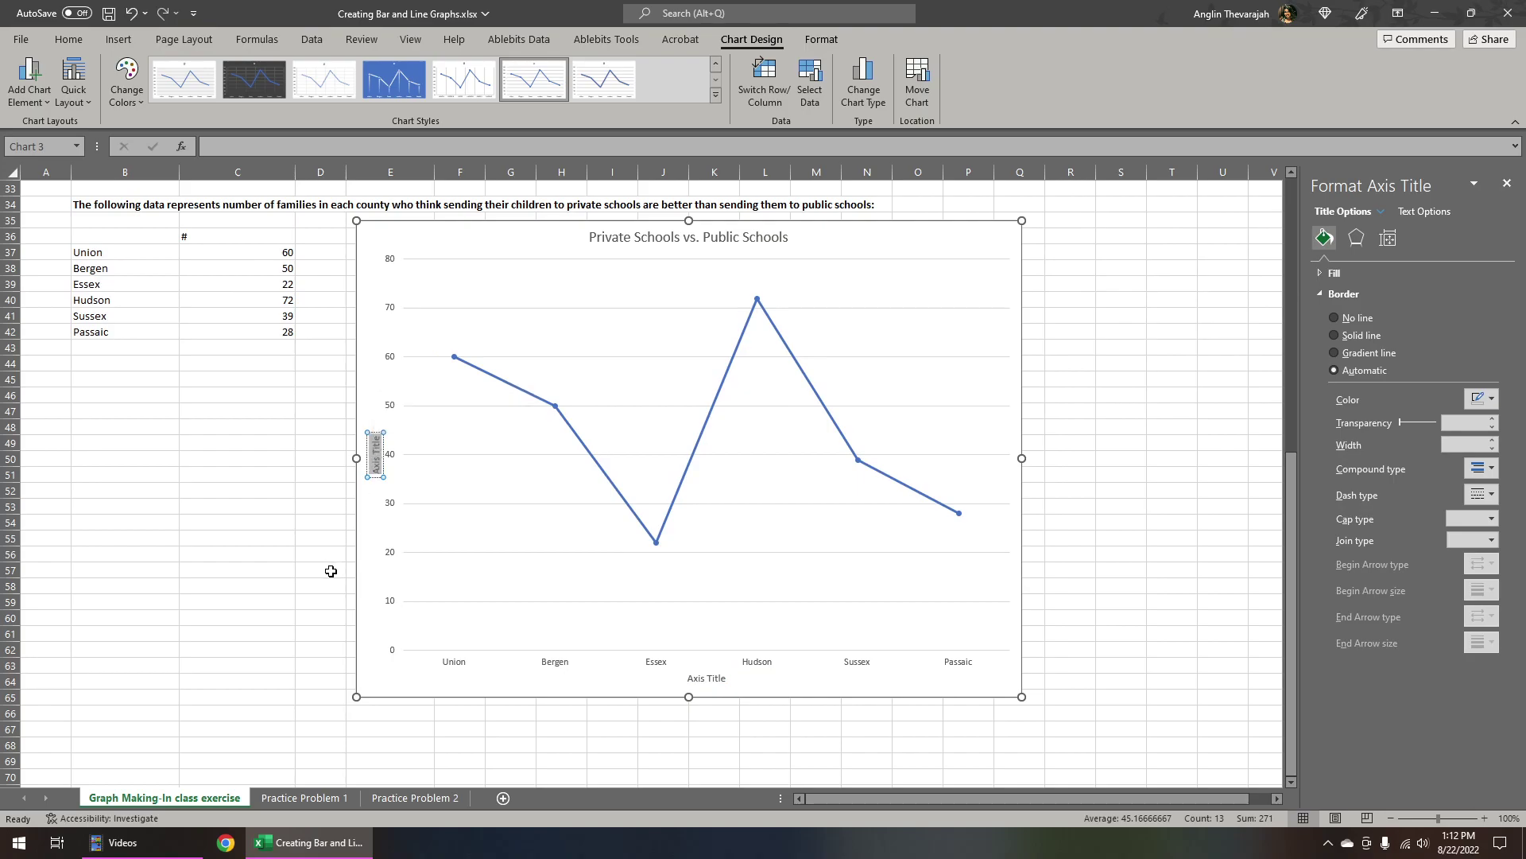
text(Nu)
key(BackSpace)
text(umber of Families)
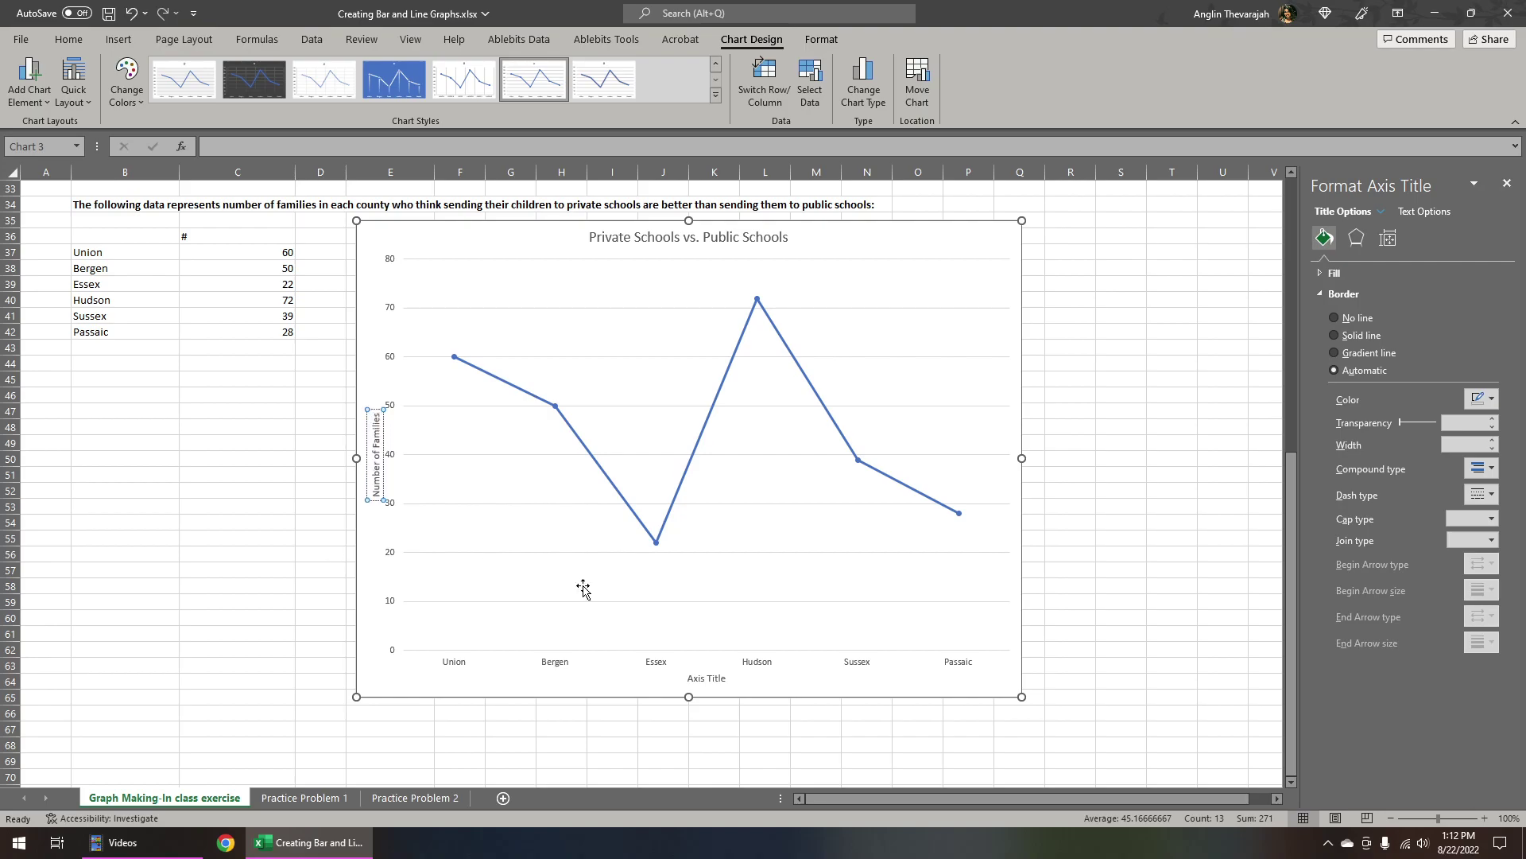
Step: Set the horizontal axis title to "County"
click(703, 676)
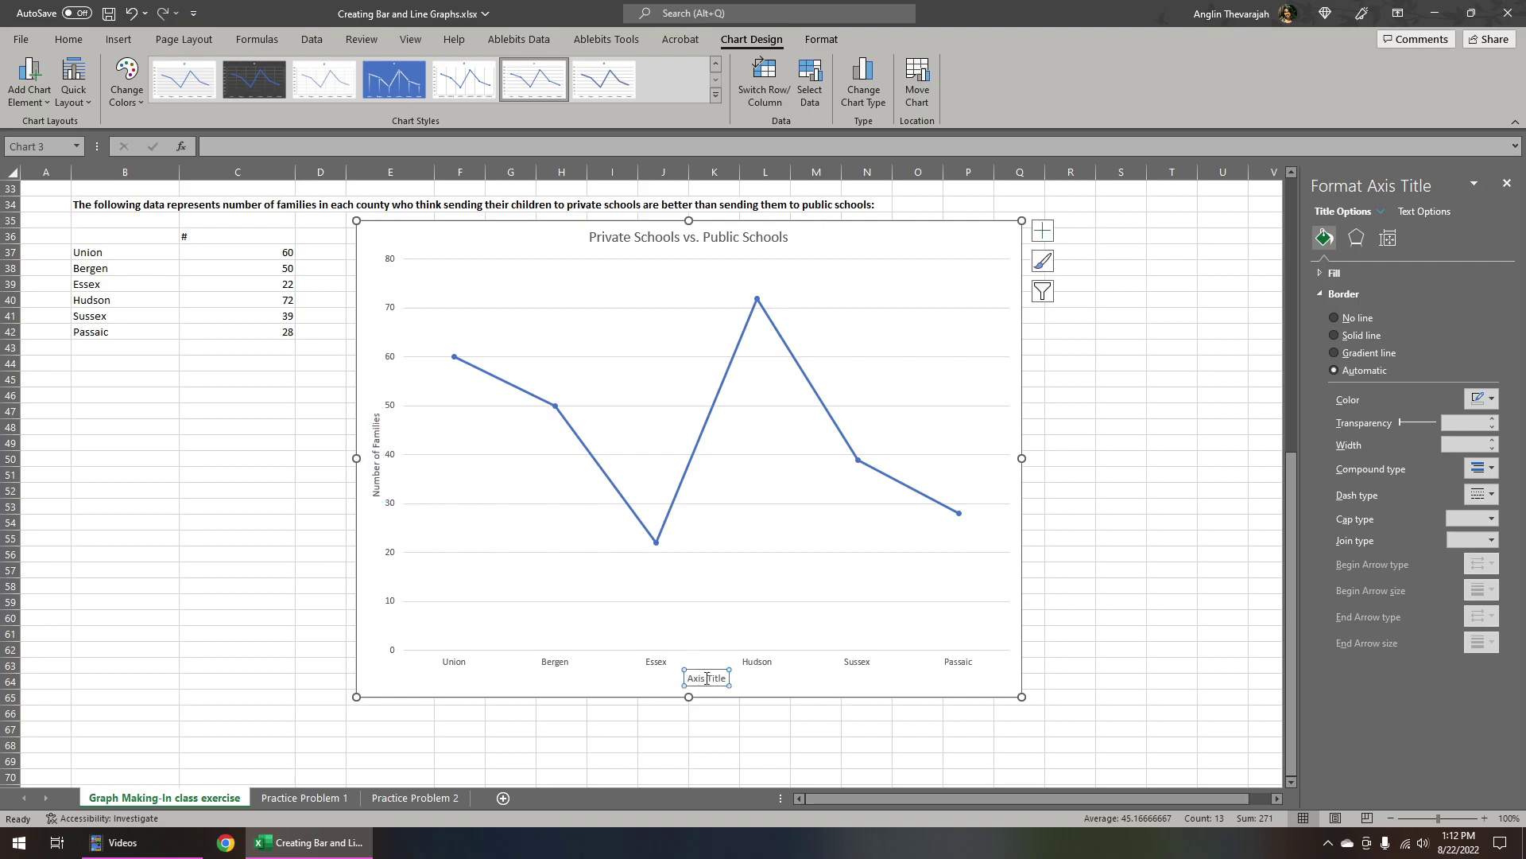
triple_click(711, 678)
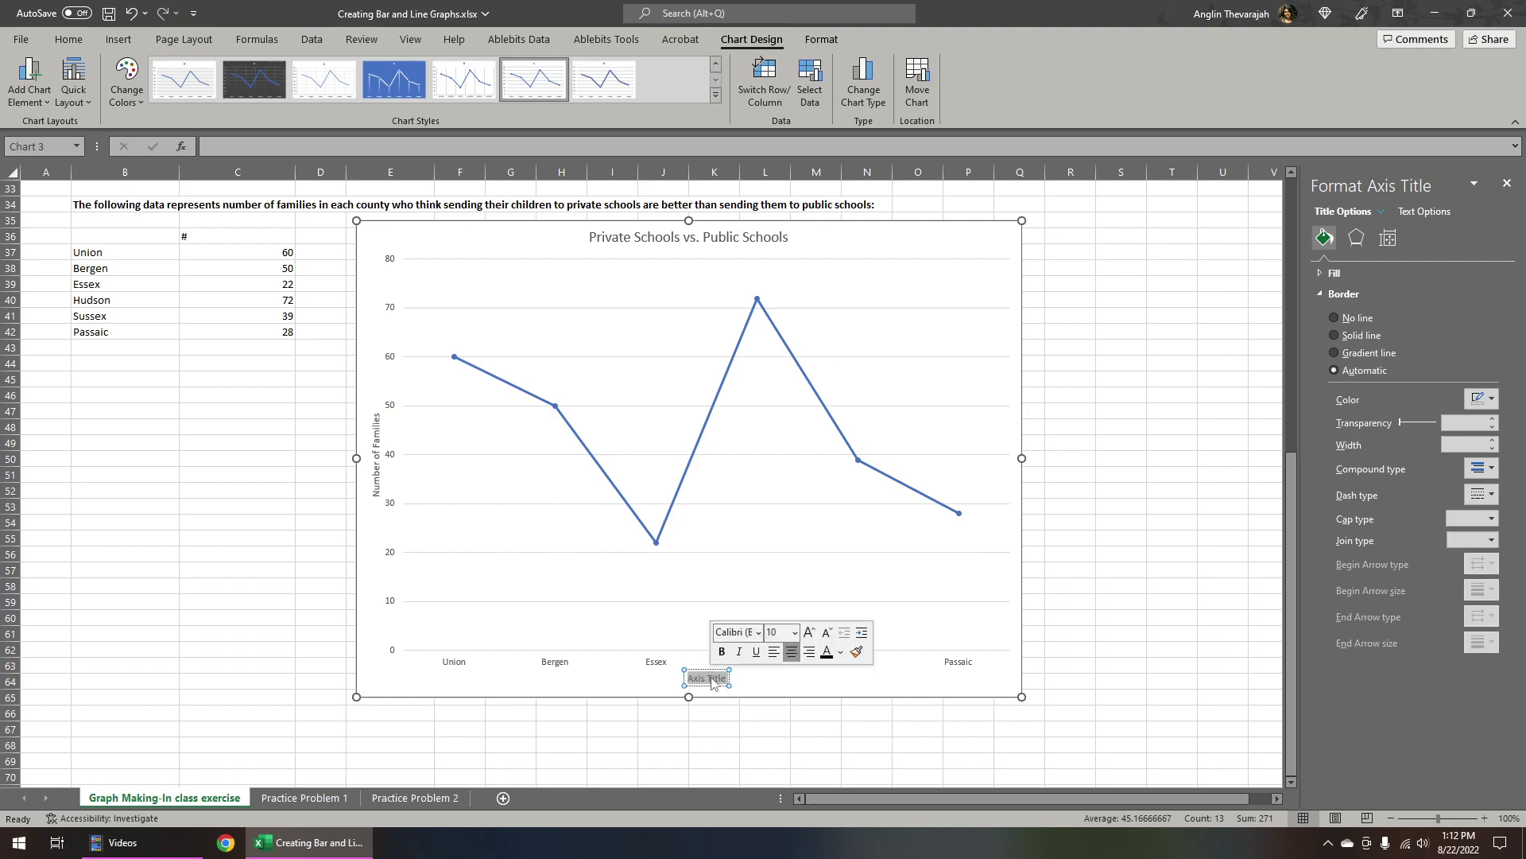
text(County)
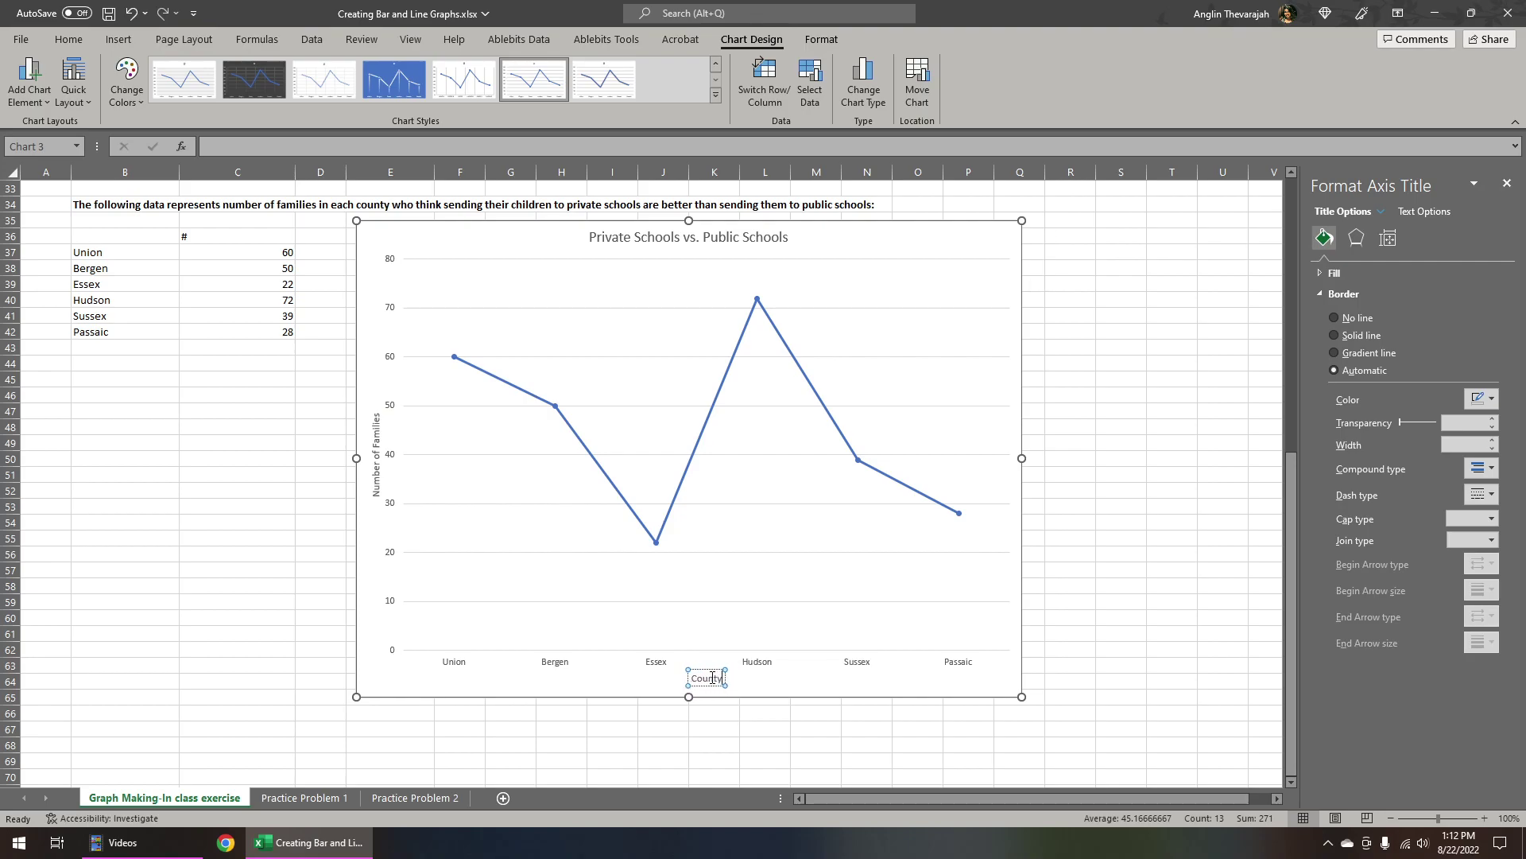
click(798, 723)
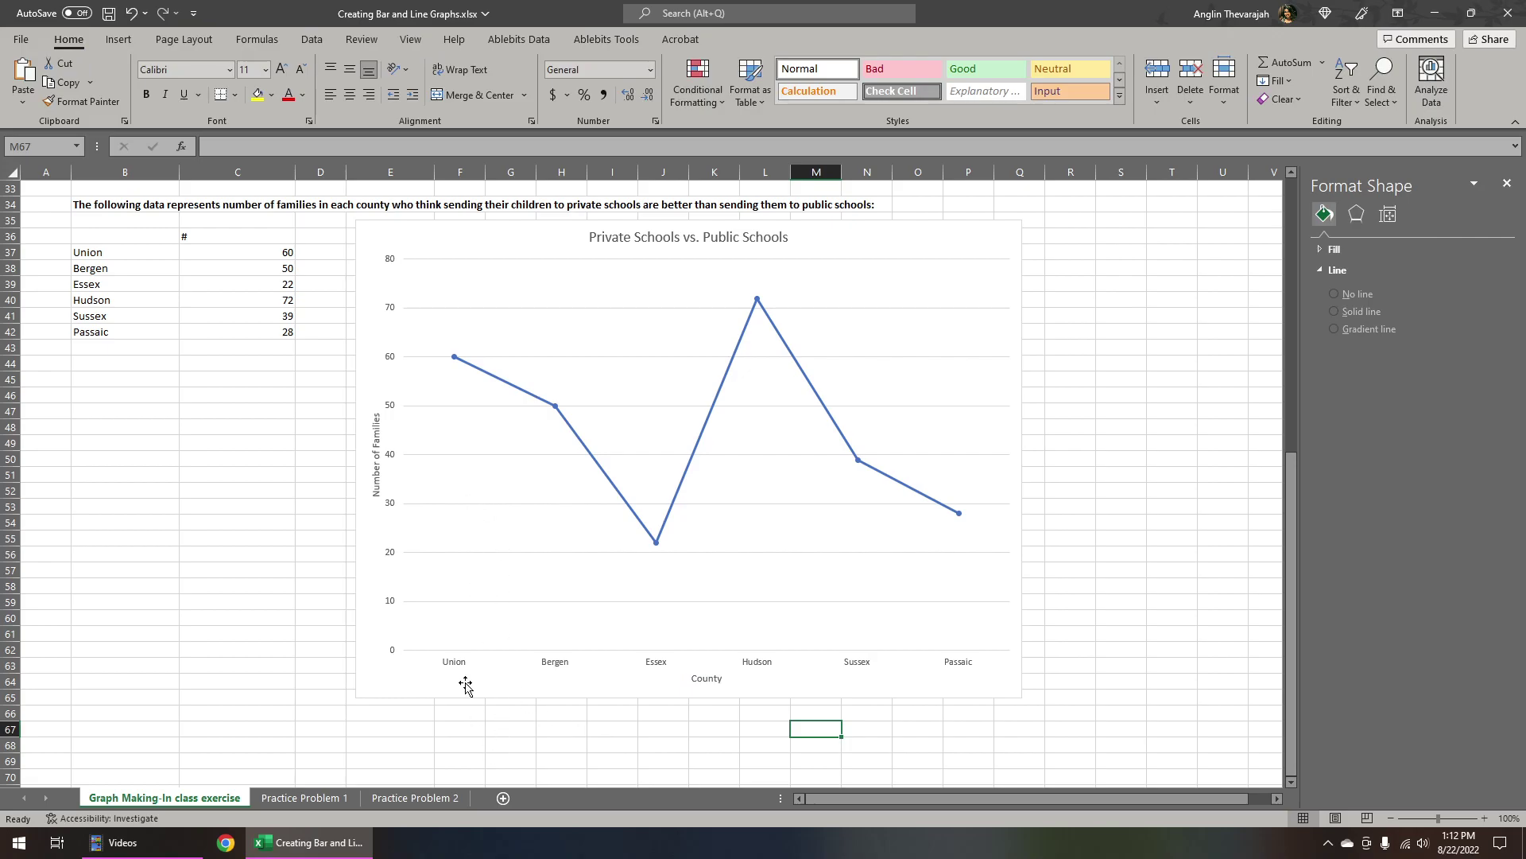
Step: Format the vertical axis of the line chart with a solid black line
click(389, 264)
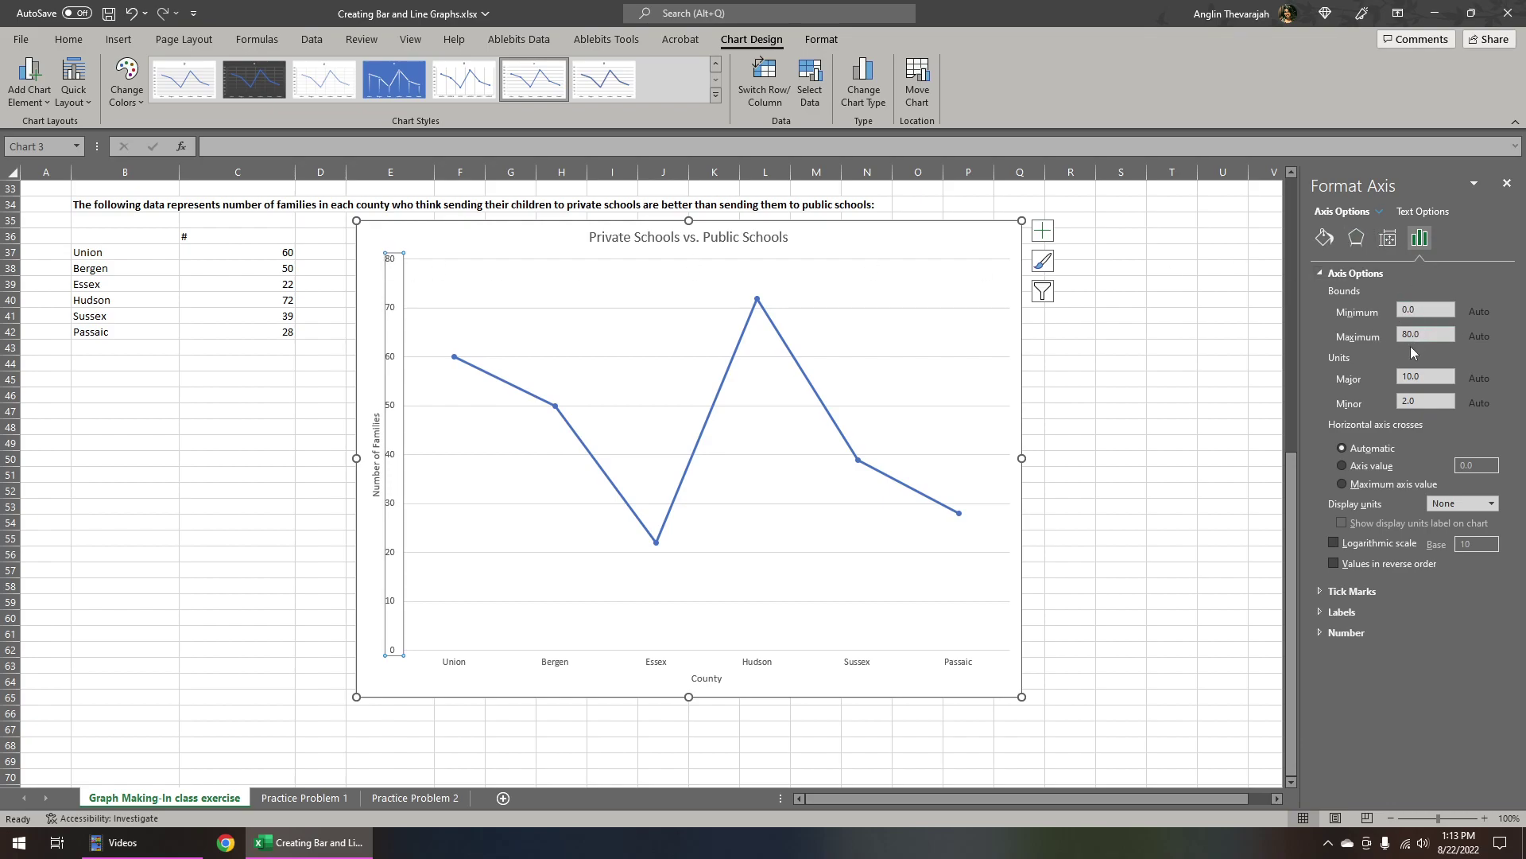
click(1325, 238)
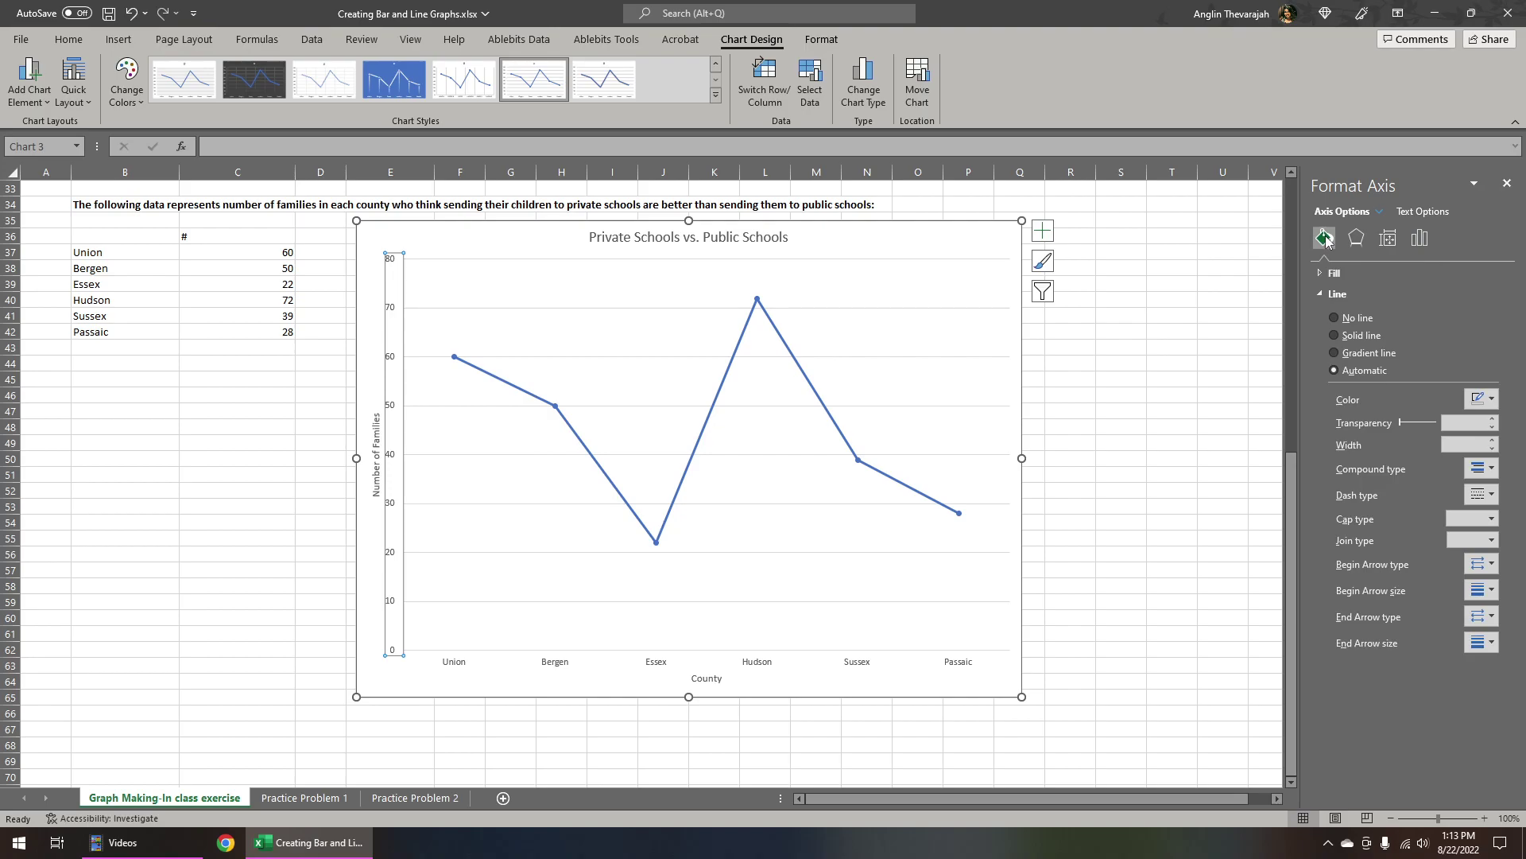
click(1359, 337)
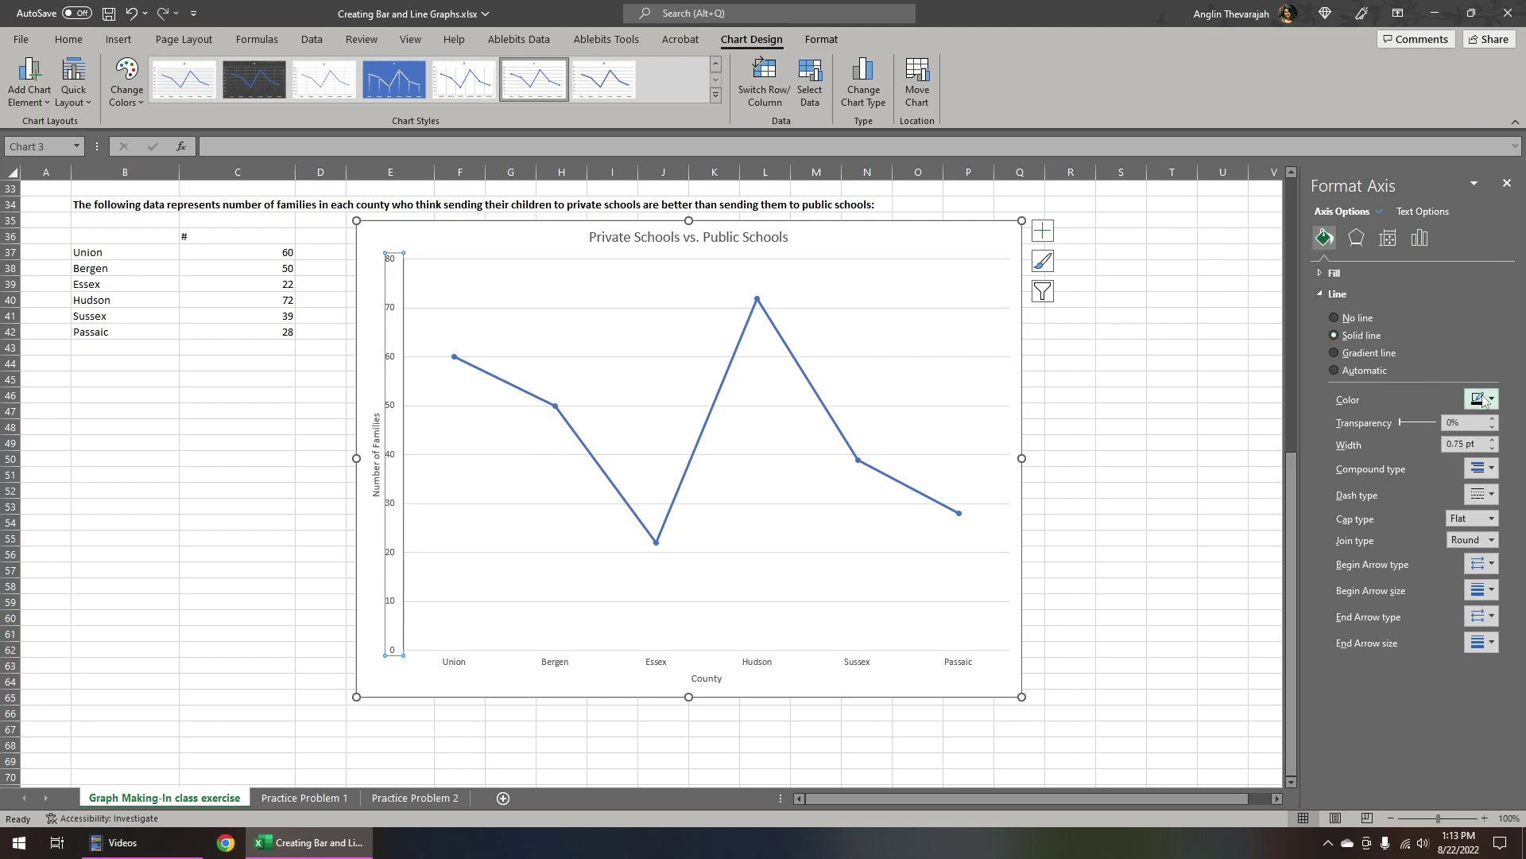
click(1480, 400)
click(1412, 443)
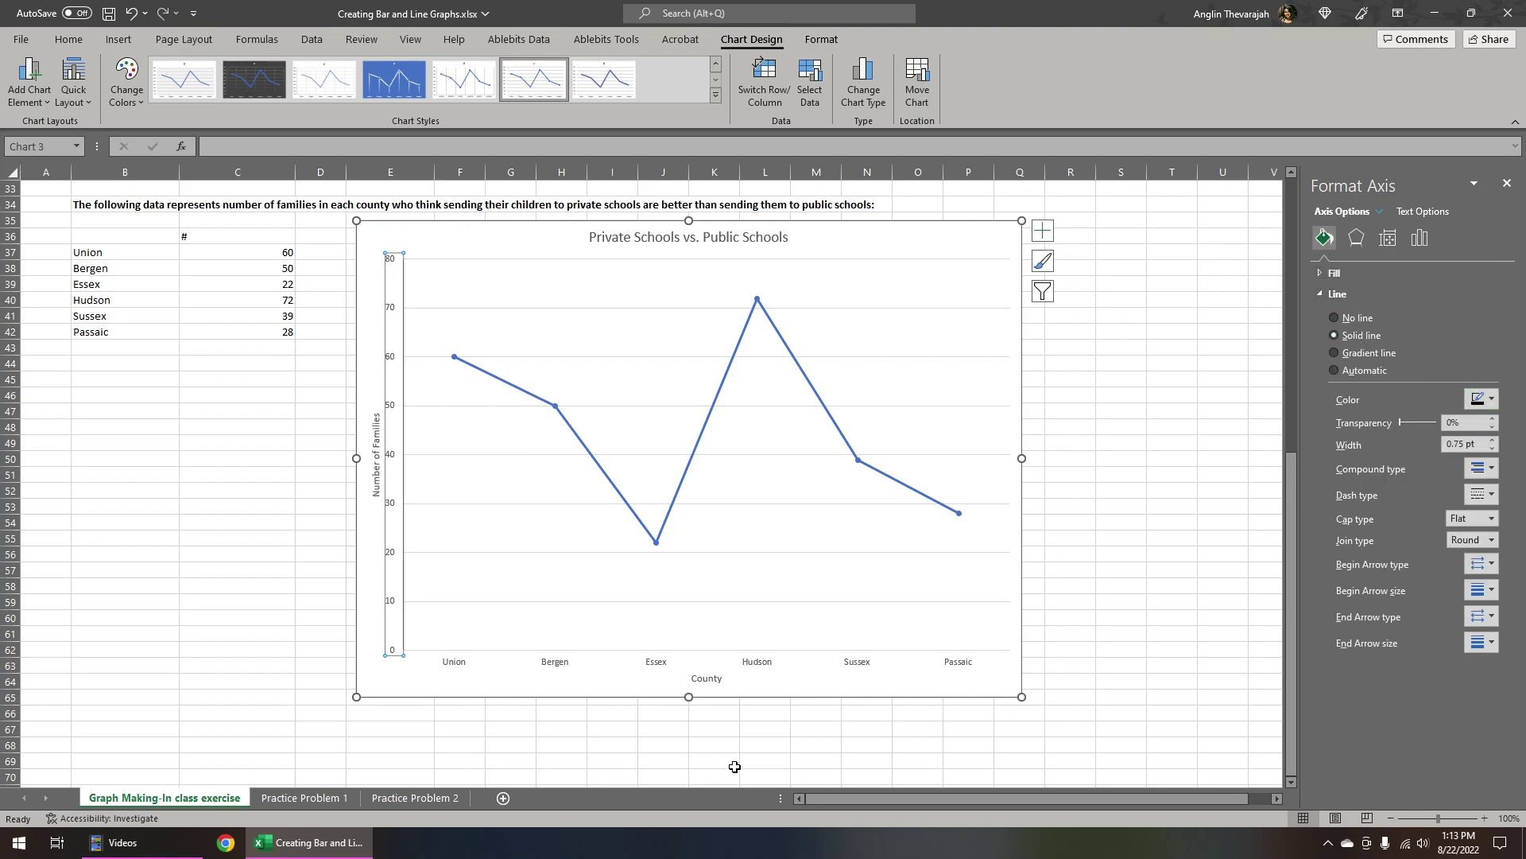
Step: Format the horizontal county axis with a solid black line
click(664, 668)
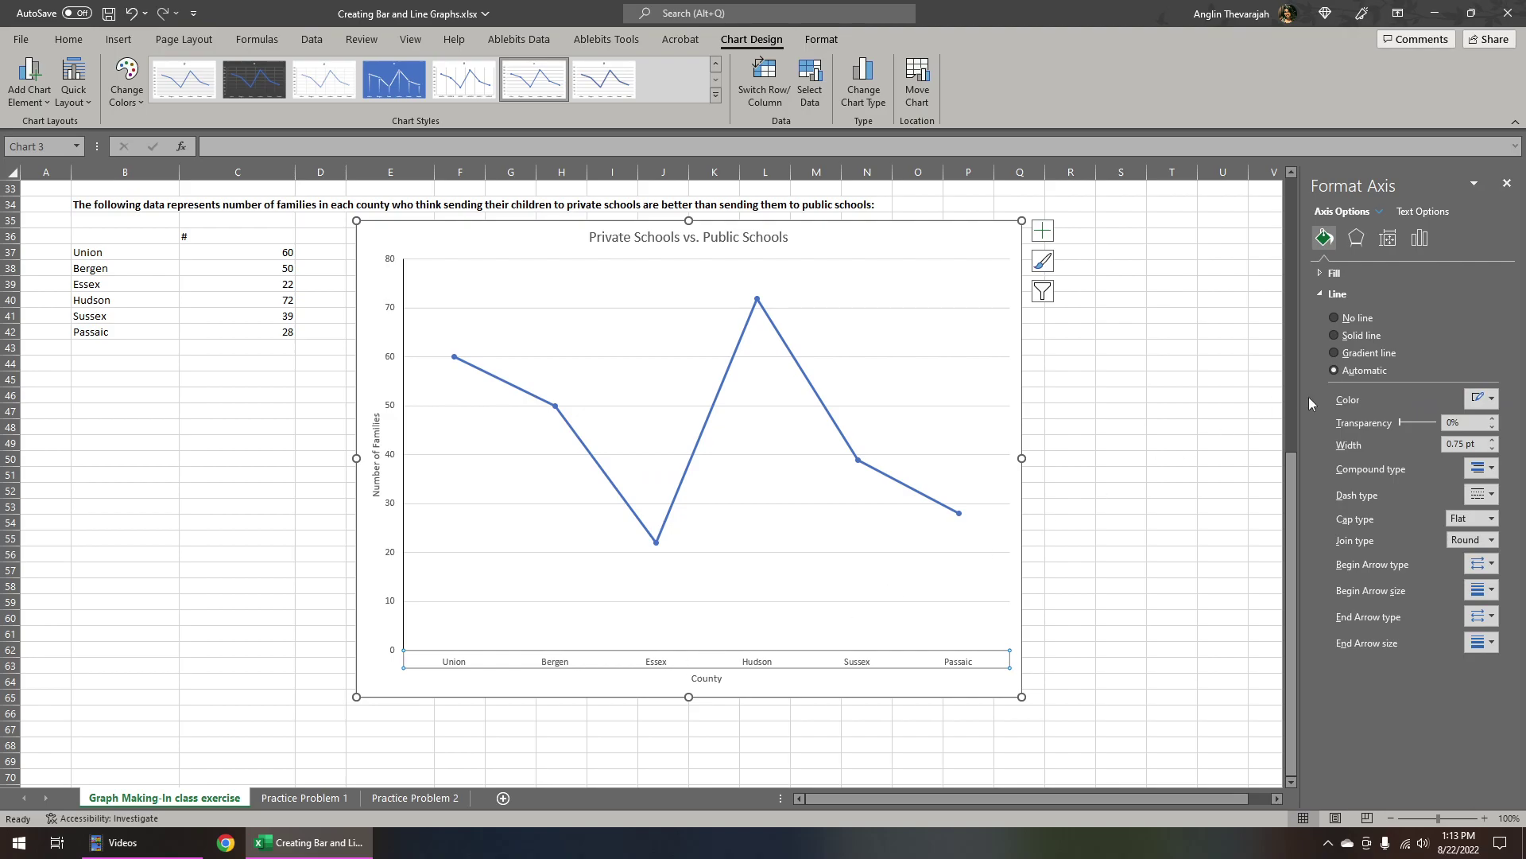
click(1477, 399)
click(1372, 342)
click(1480, 399)
click(1412, 442)
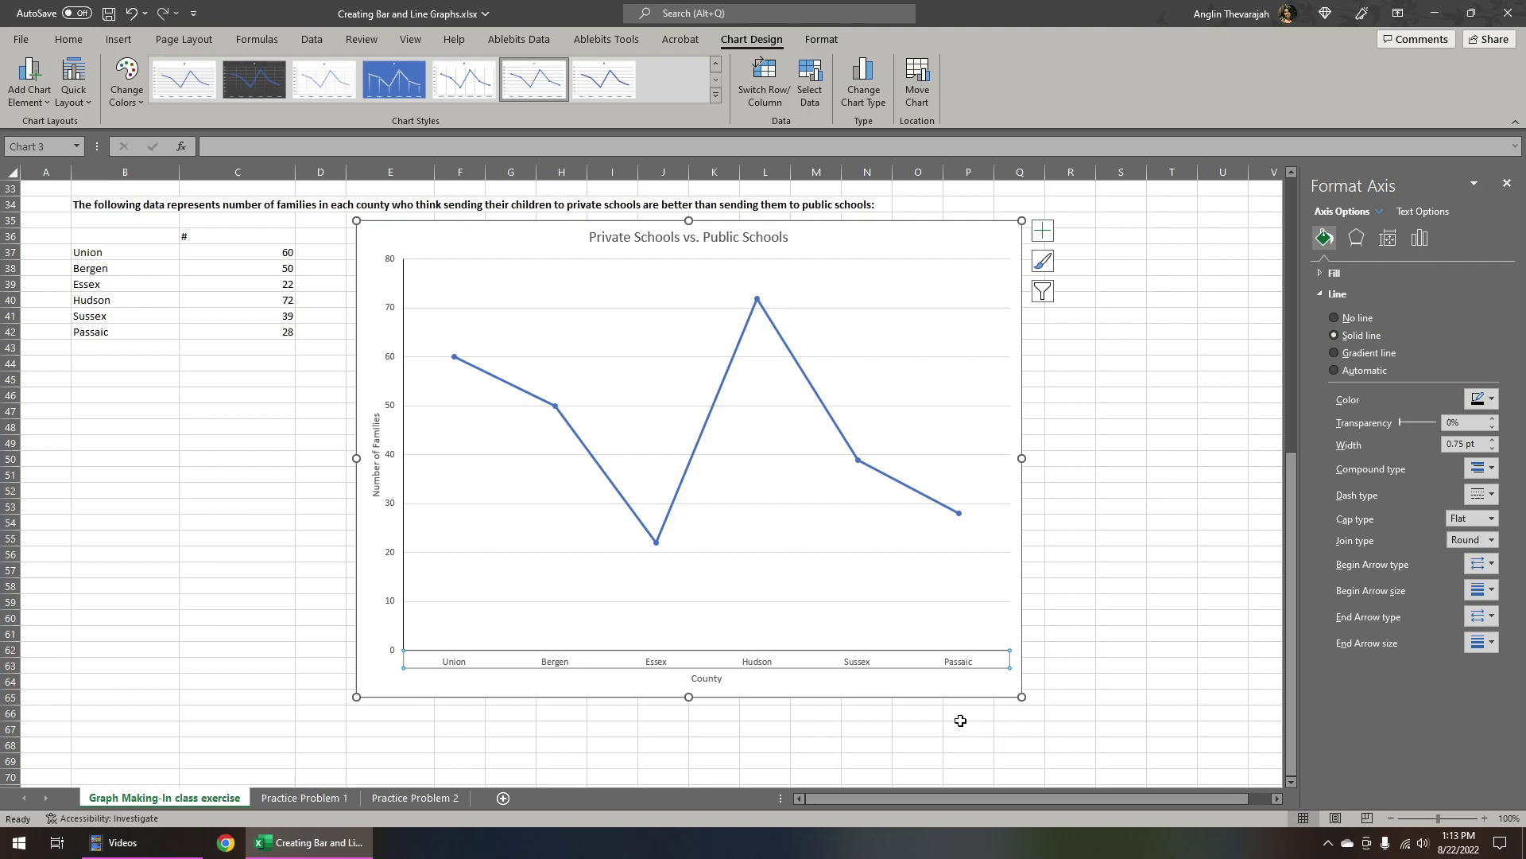
click(878, 688)
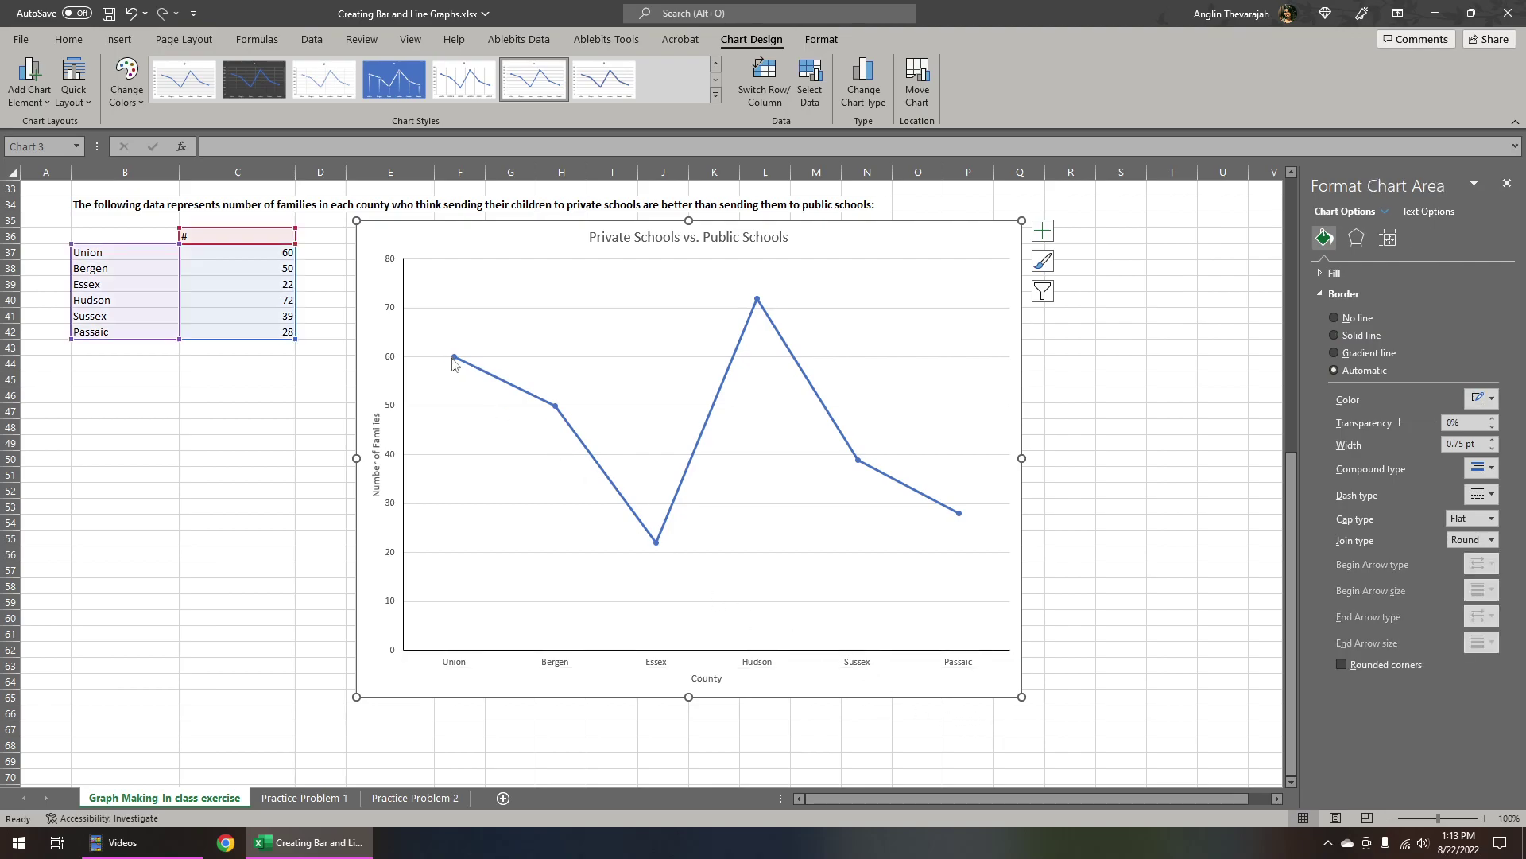
Step: Add data labels to the points of the line series
mouse_move(454, 356)
click(454, 360)
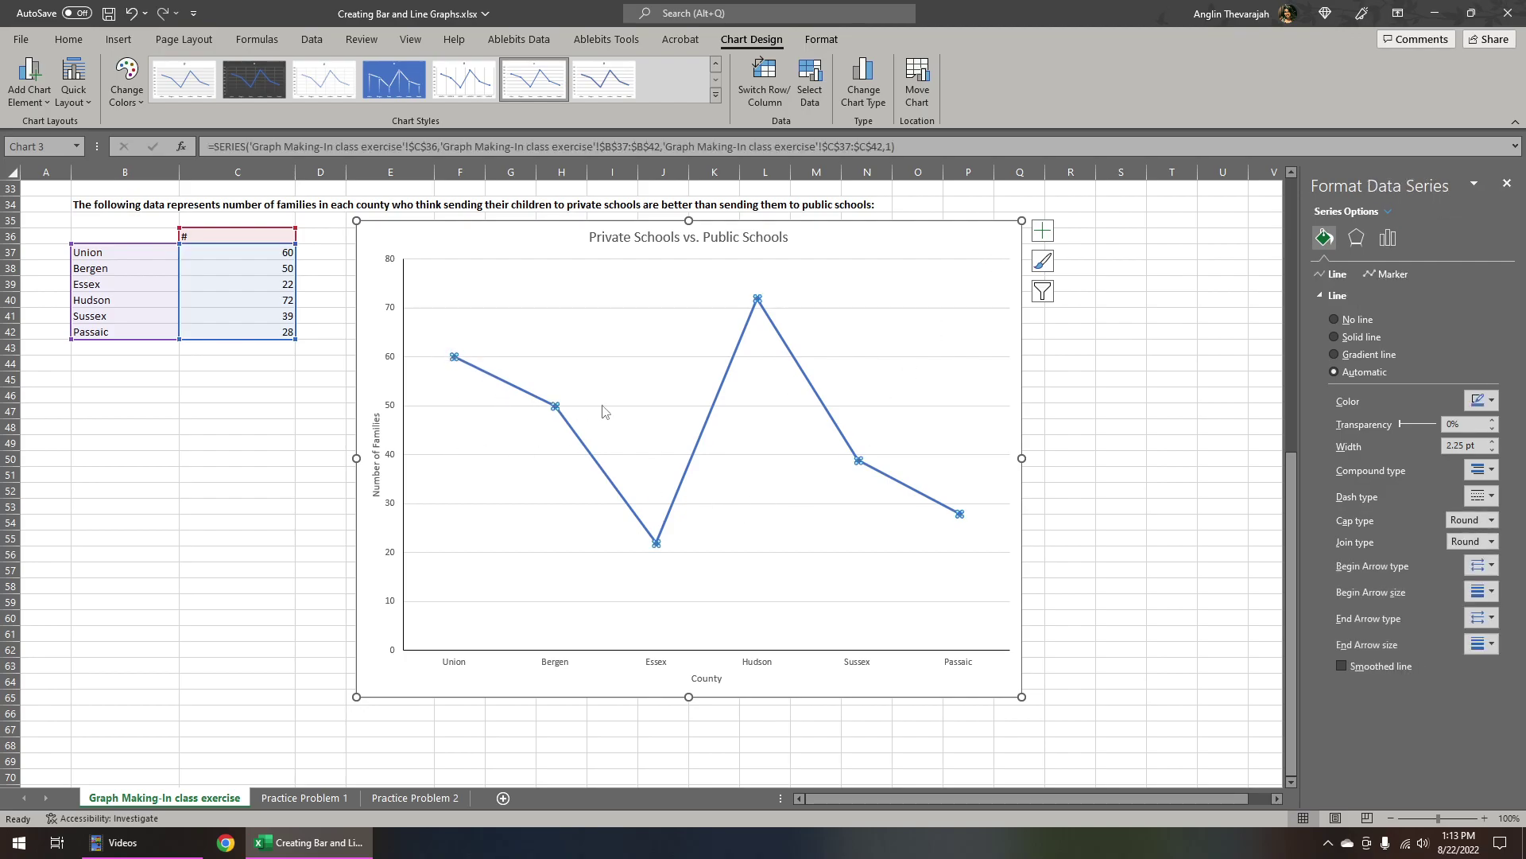
click(1039, 240)
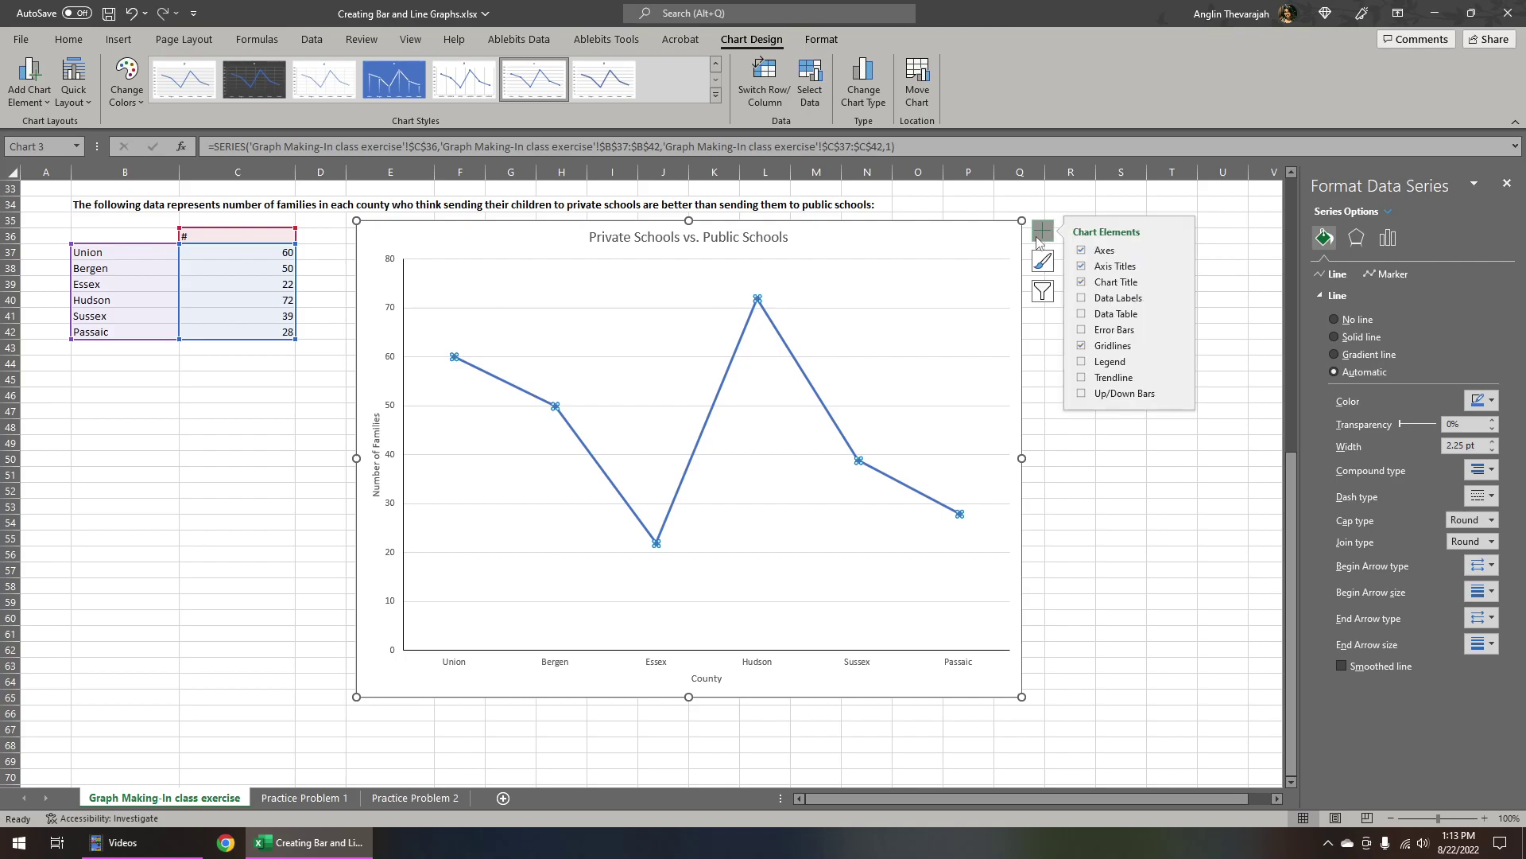
click(1081, 299)
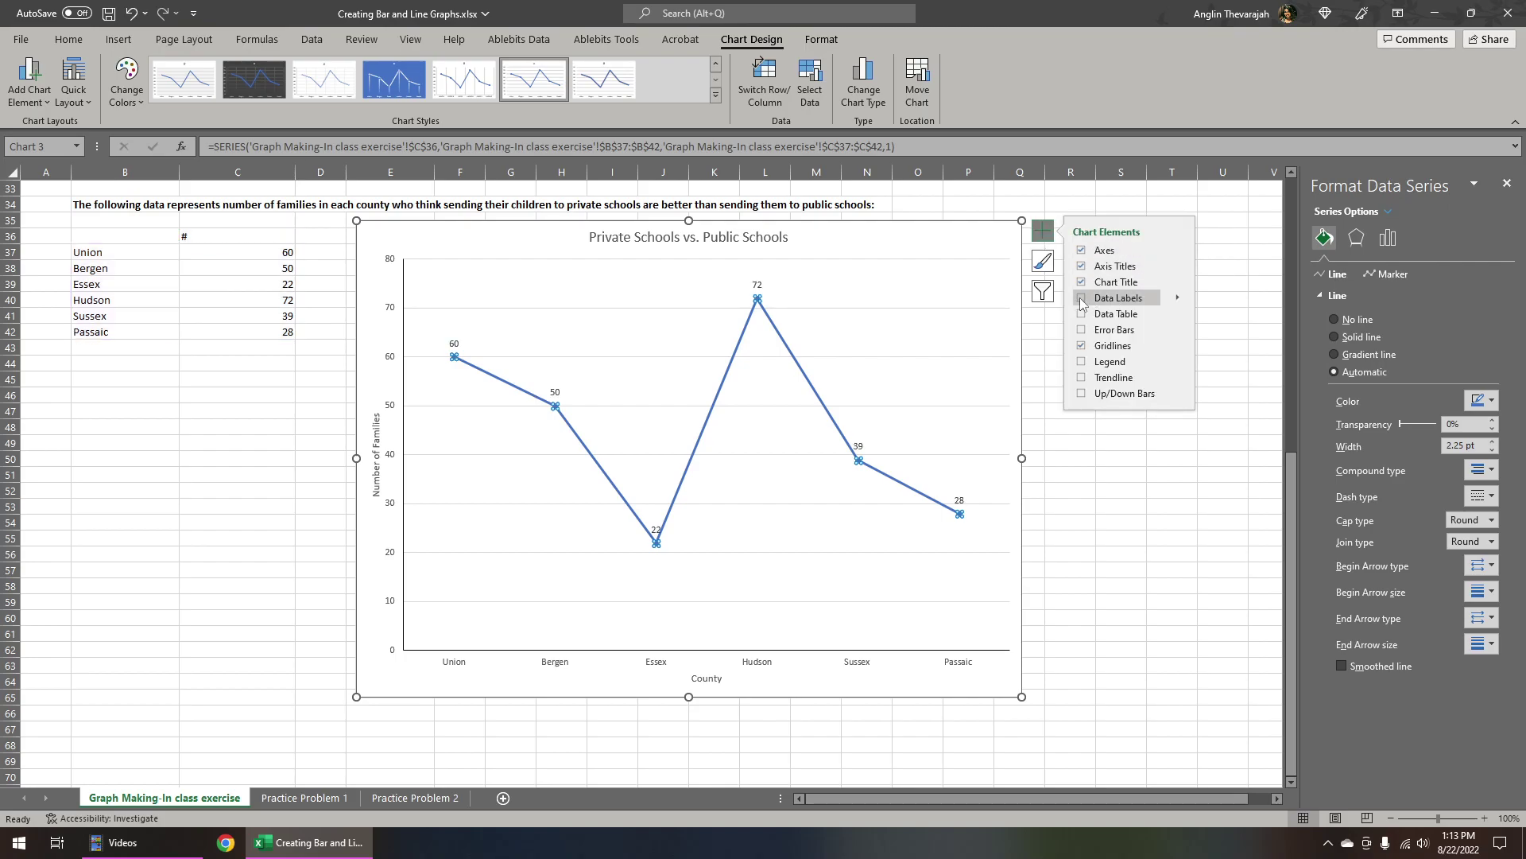
click(1105, 566)
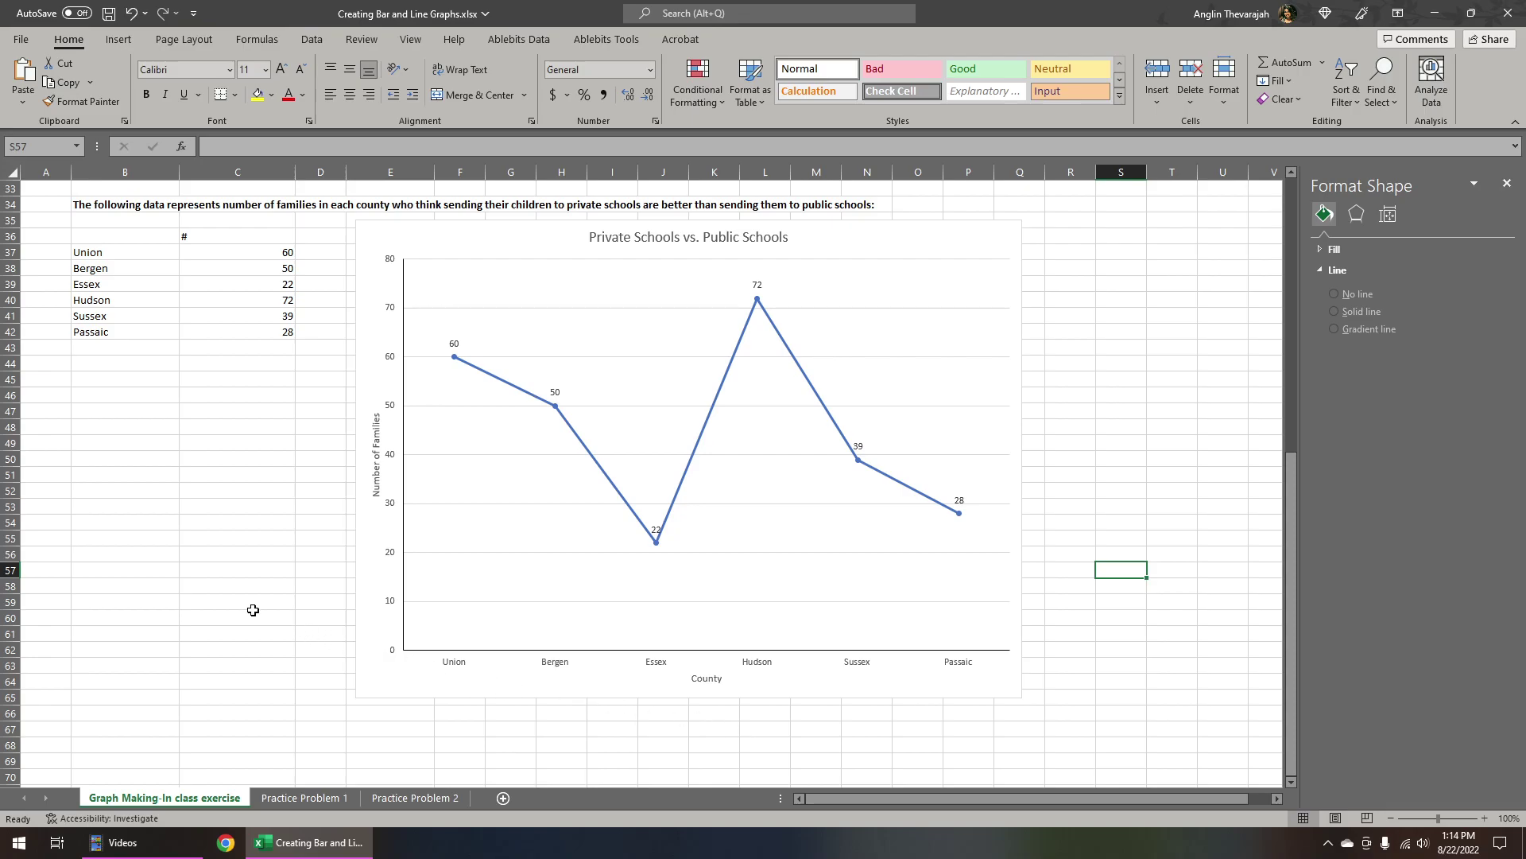
Step: Review the line chart alongside the bar chart and the list of required chart items higher on the sheet
scroll(513, 566, up, 10)
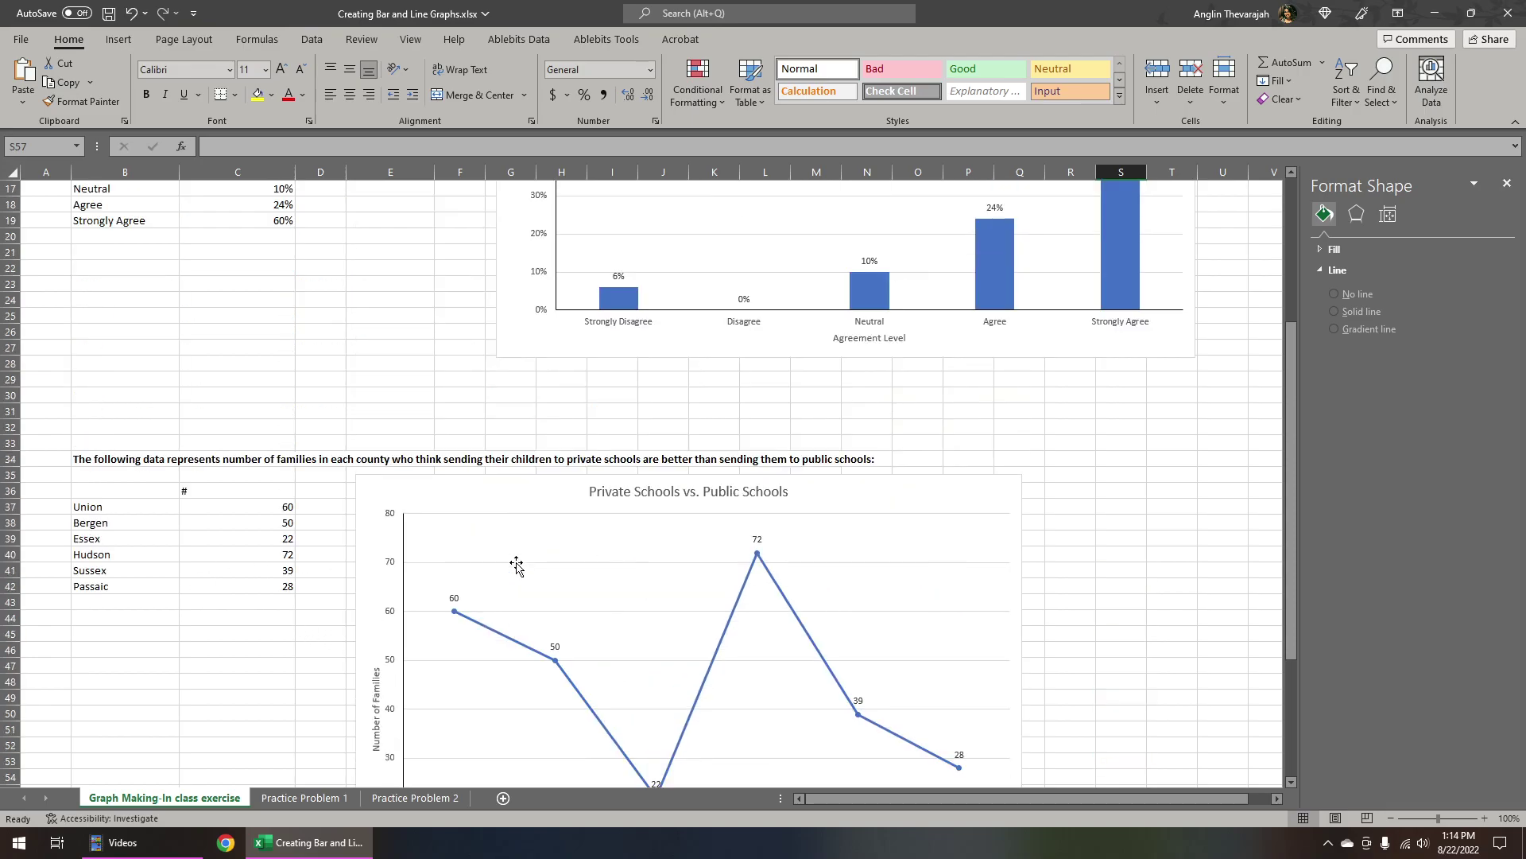
scroll(542, 529, down, 10)
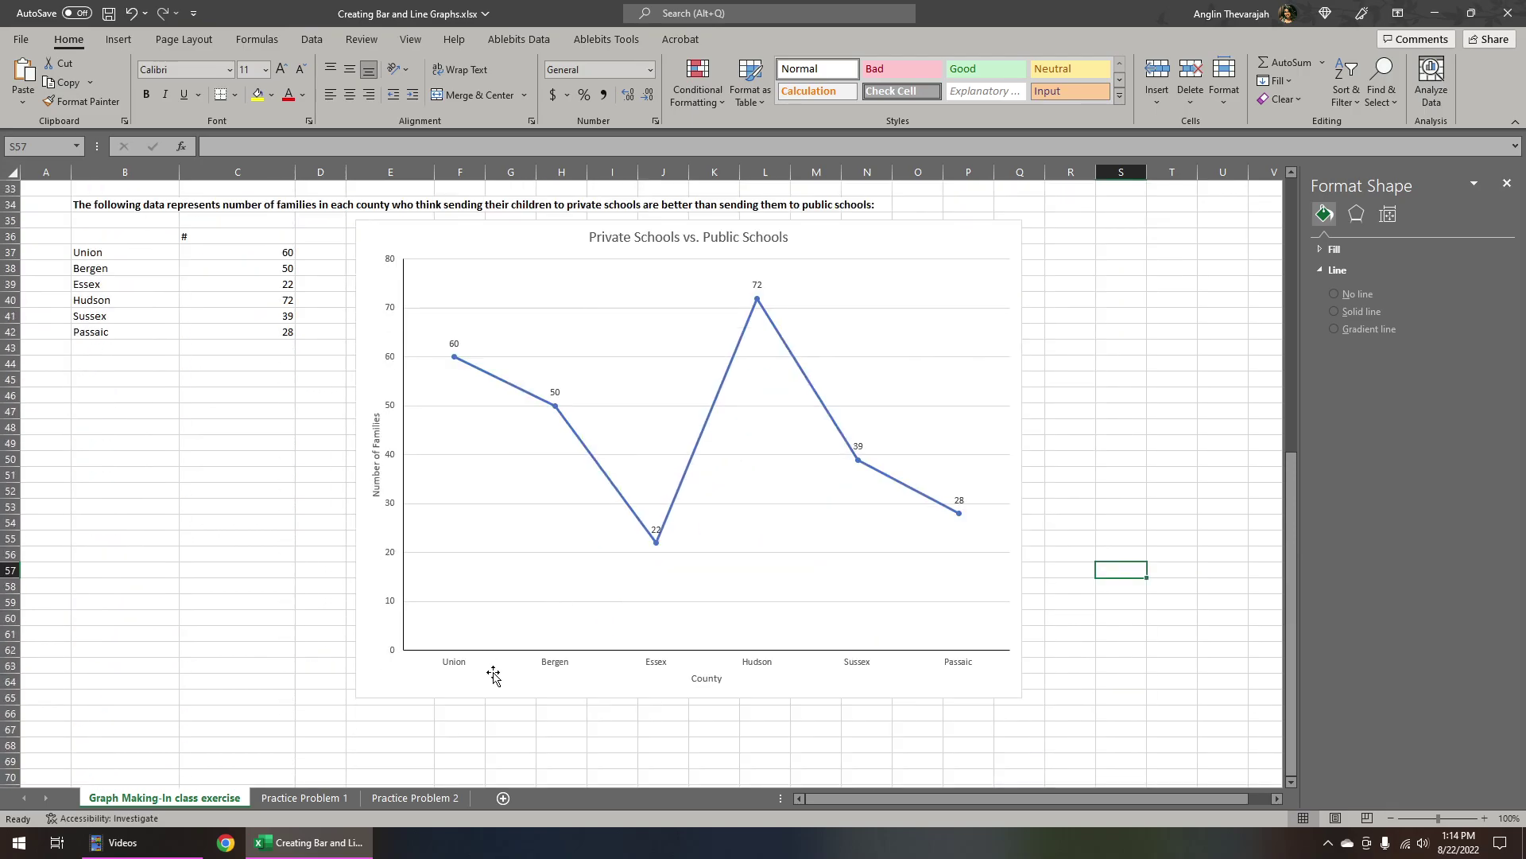
scroll(493, 660, up, 5)
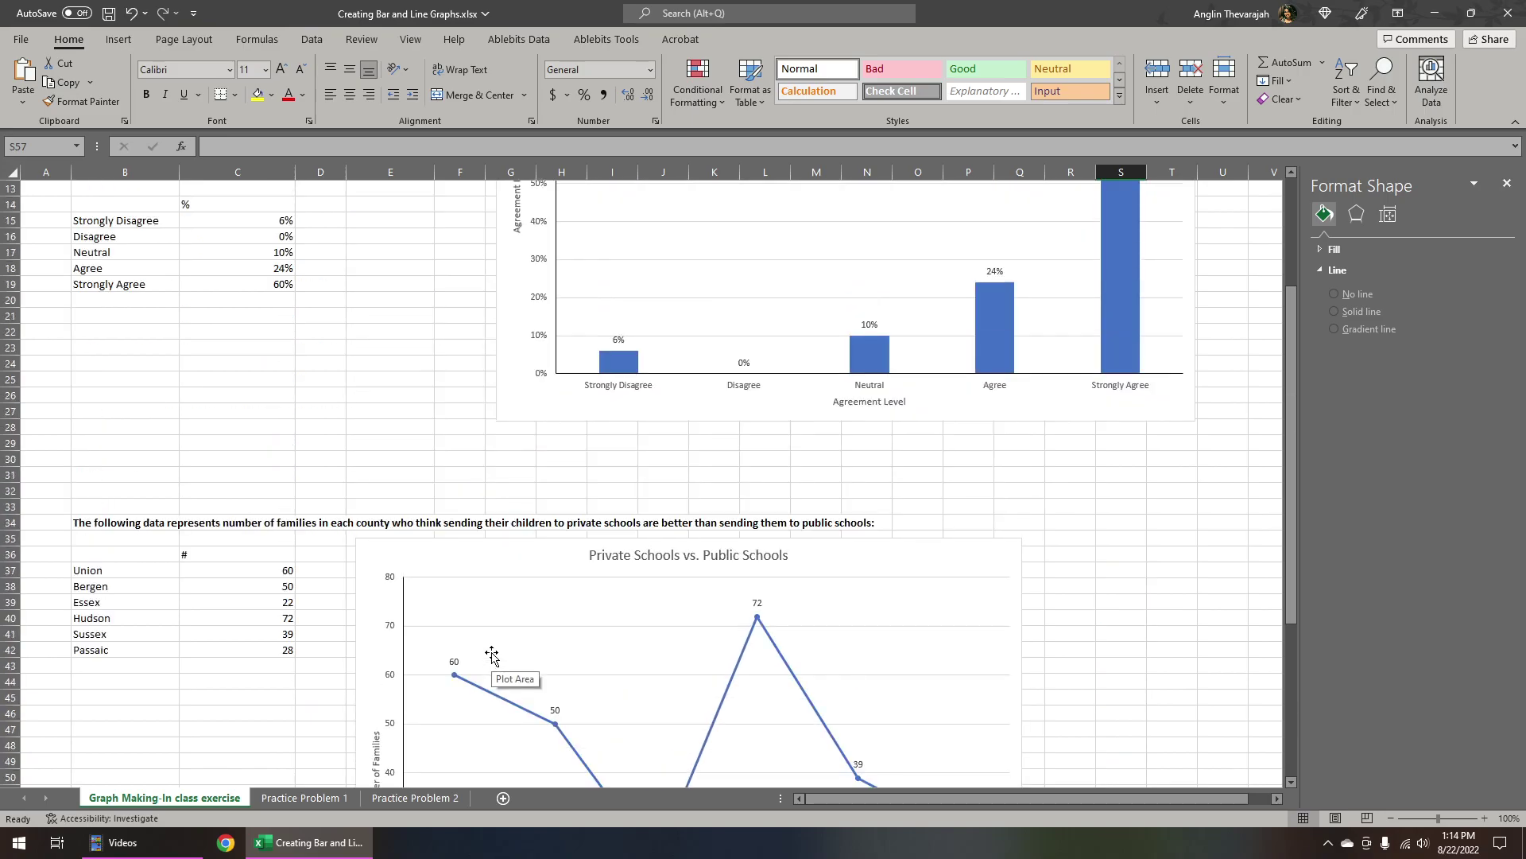
scroll(491, 658, up, 5)
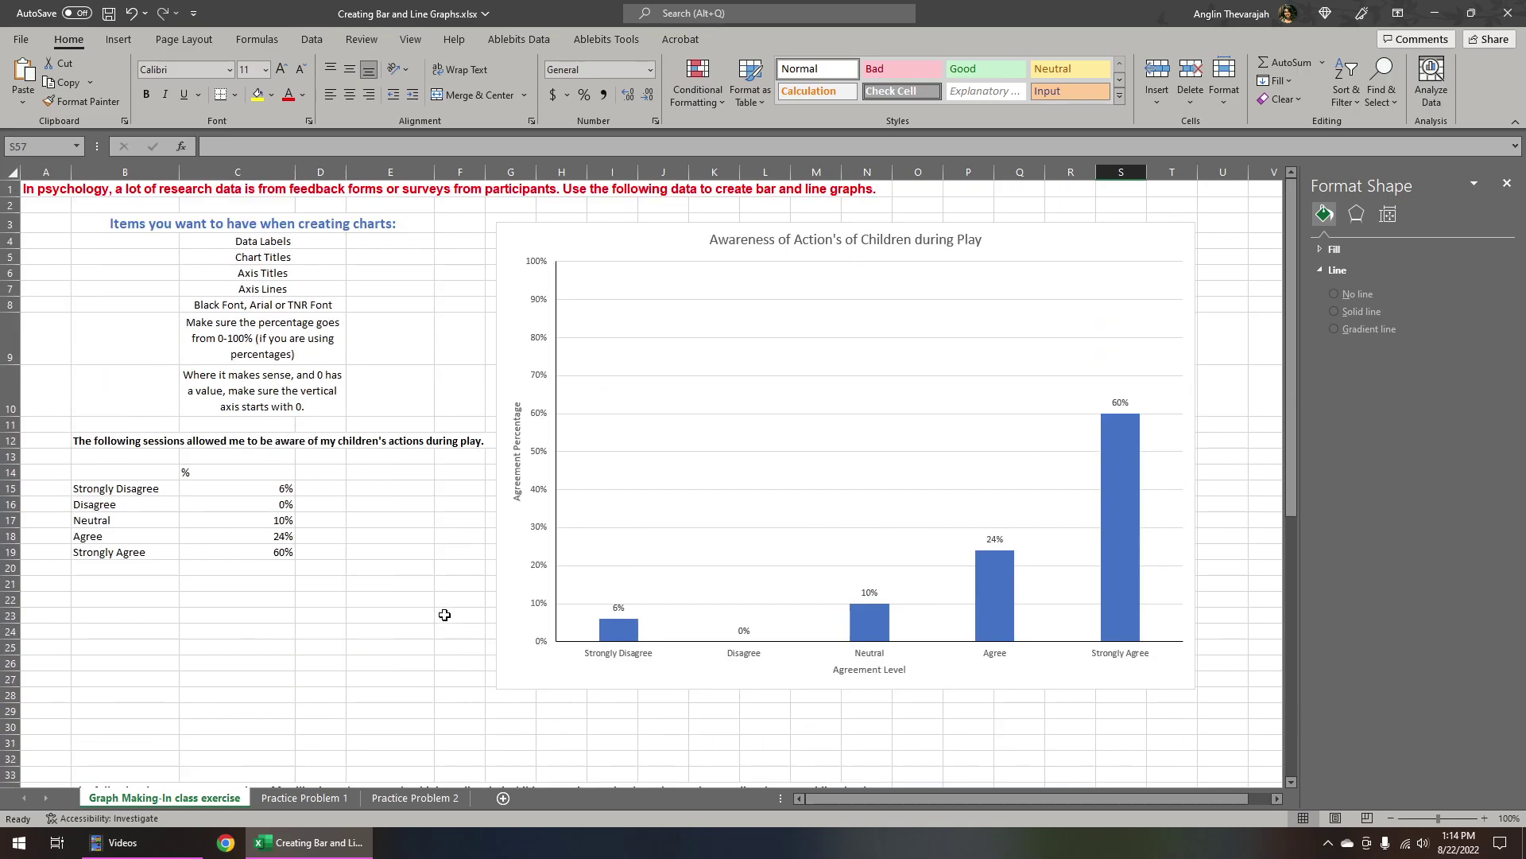
scroll(442, 613, down, 4)
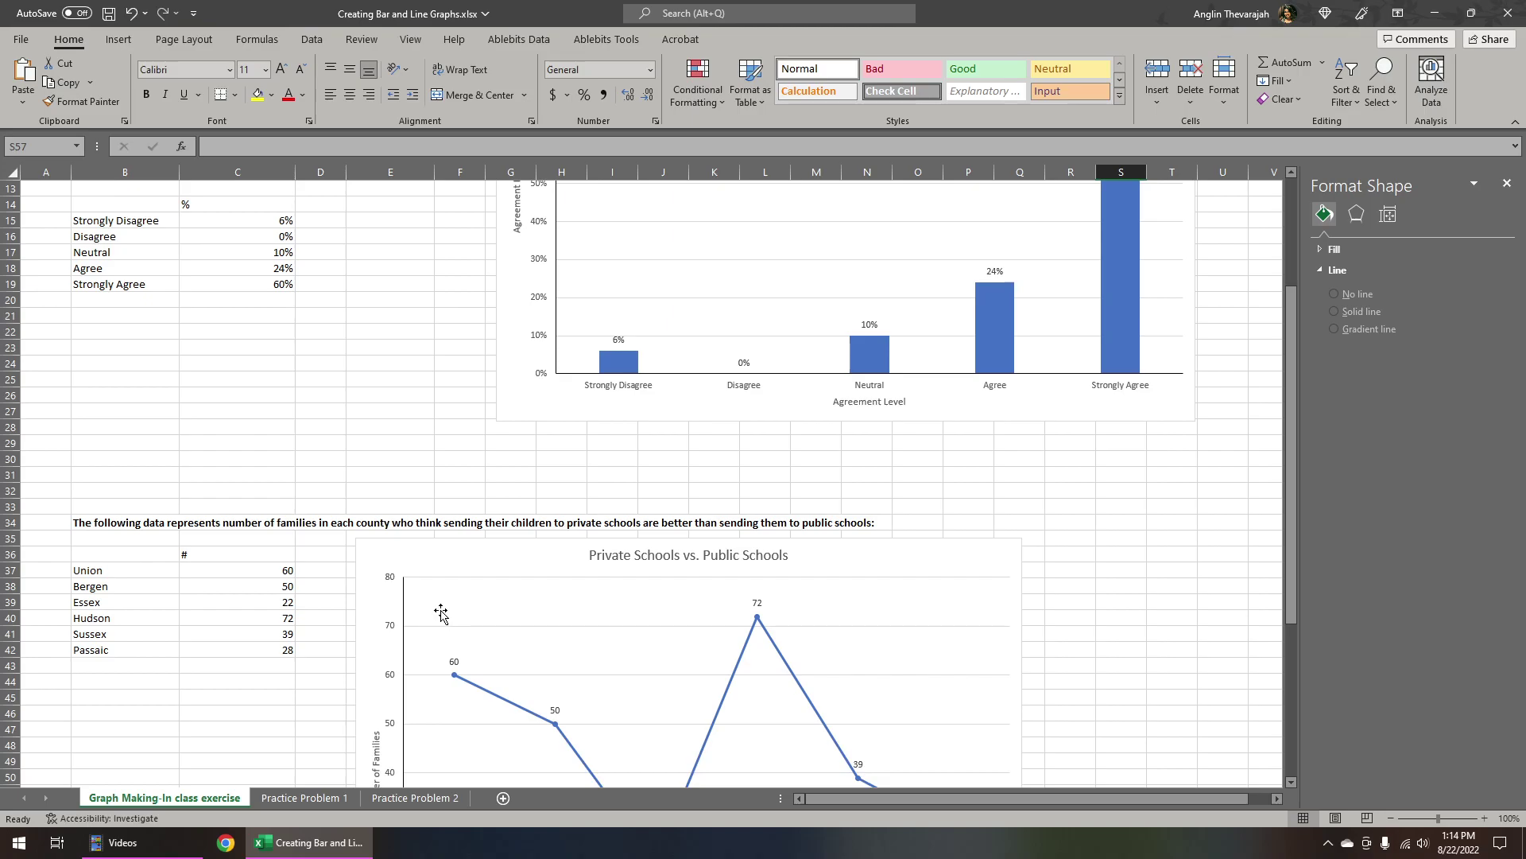
scroll(441, 613, down, 5)
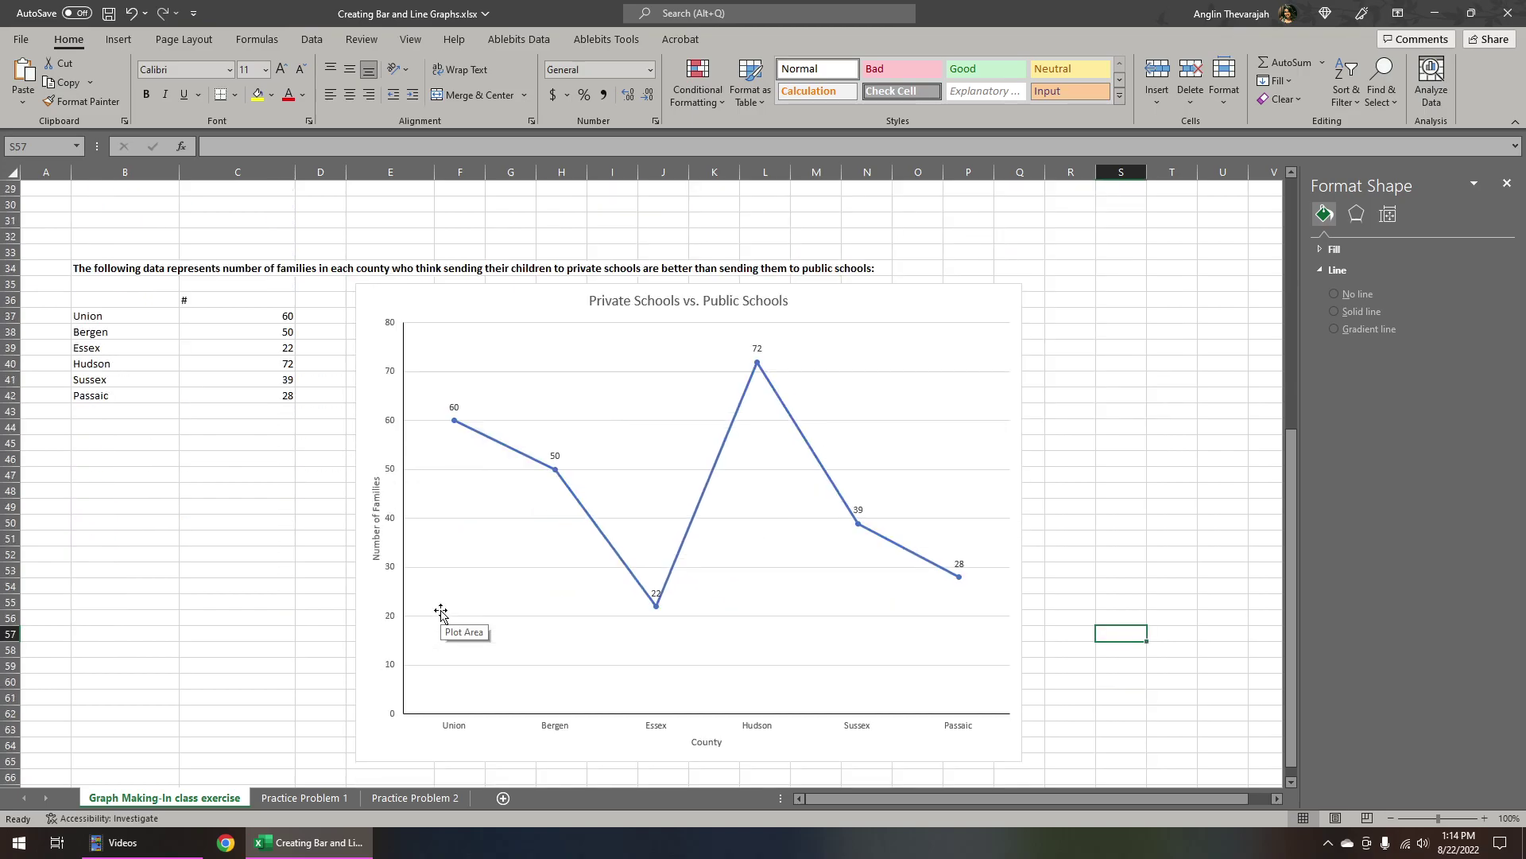